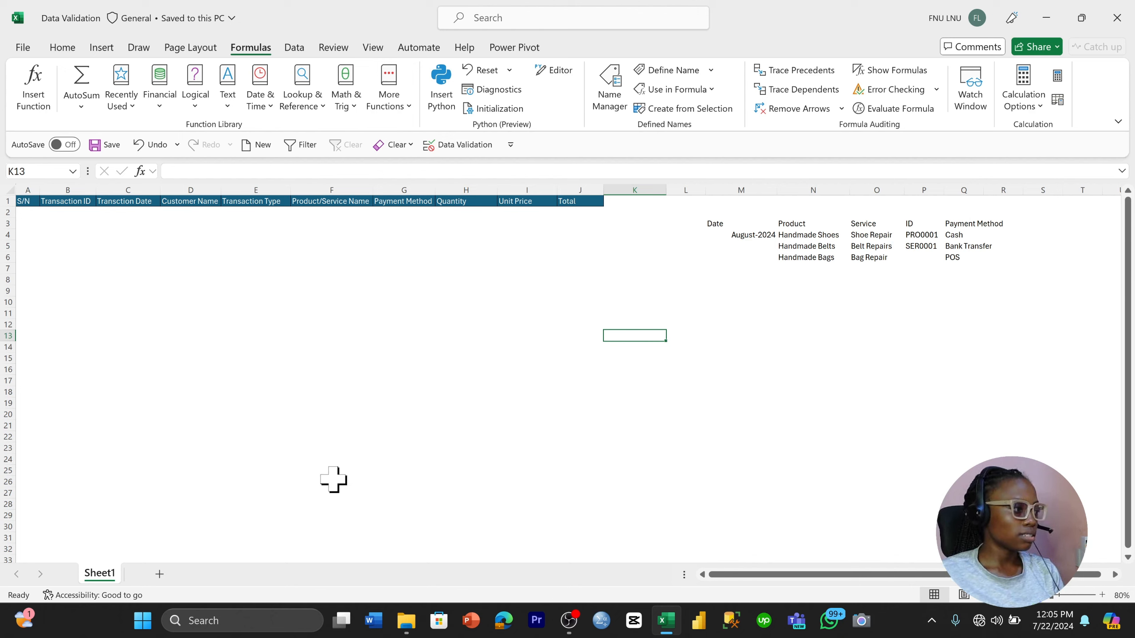
# Rename the last table header in J1 to TotalPrice
pyautogui.click(29, 206)
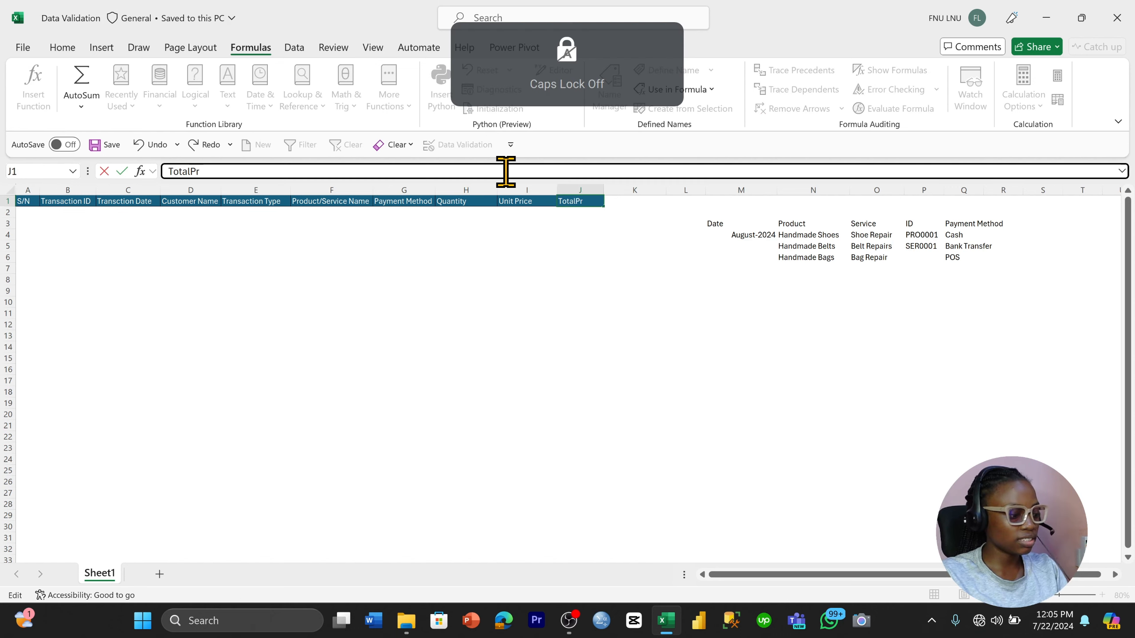
pyautogui.write('ice')
pyautogui.press('Return')
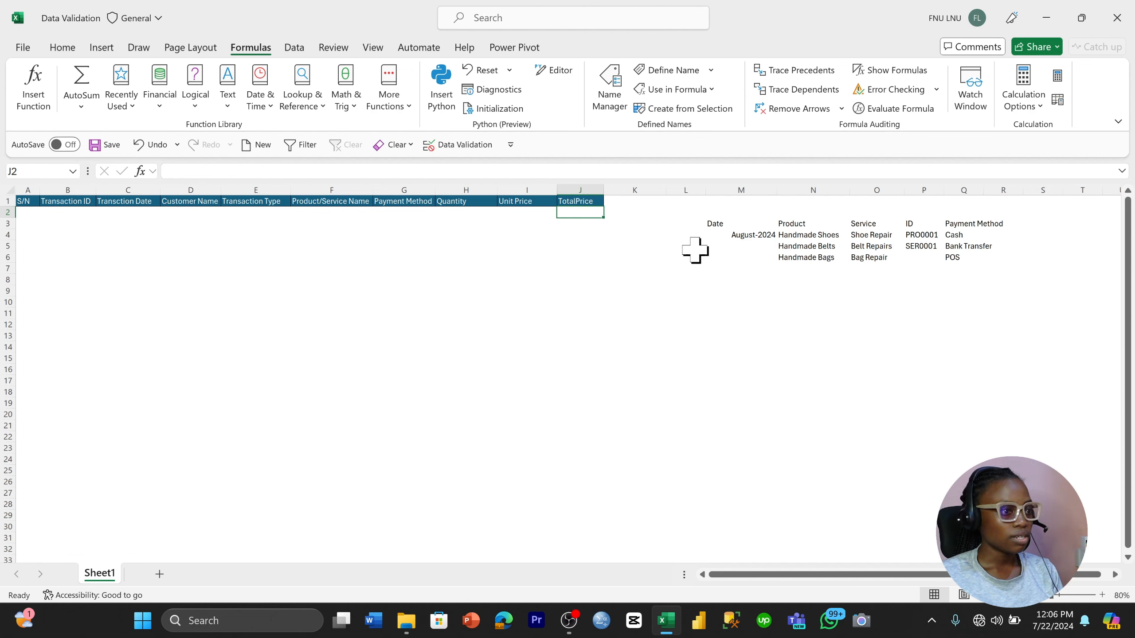
# Examine the Product, Service and Payment Method source lists and the table's Payment Method, Quantity, Unit Price and TotalPrice columns
pyautogui.click(807, 223)
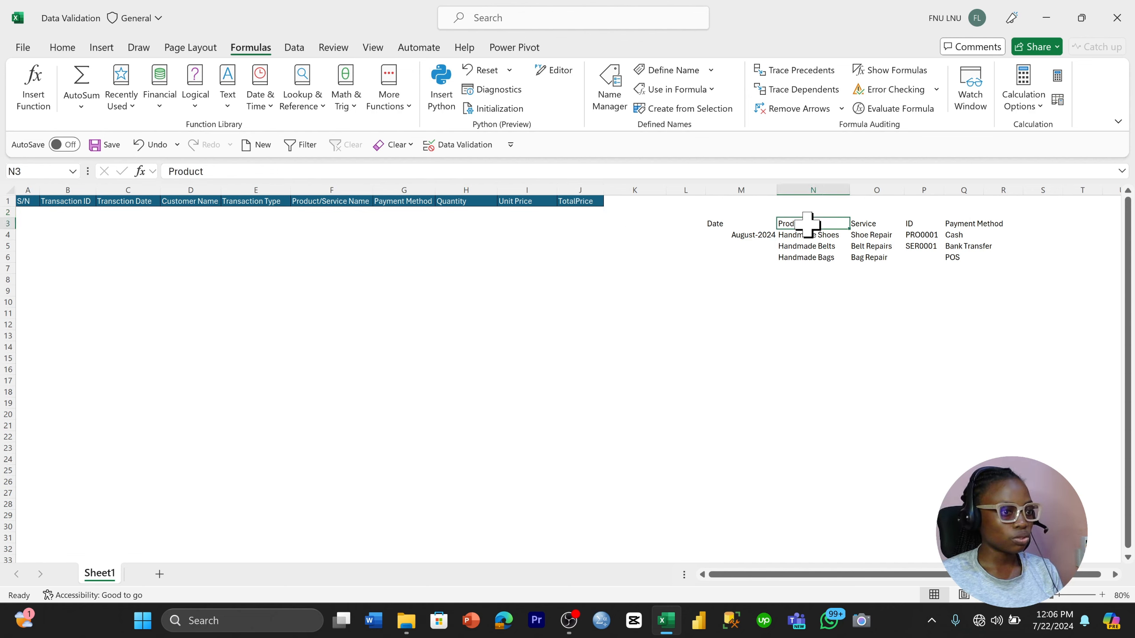
pyautogui.click(865, 223)
pyautogui.click(820, 234)
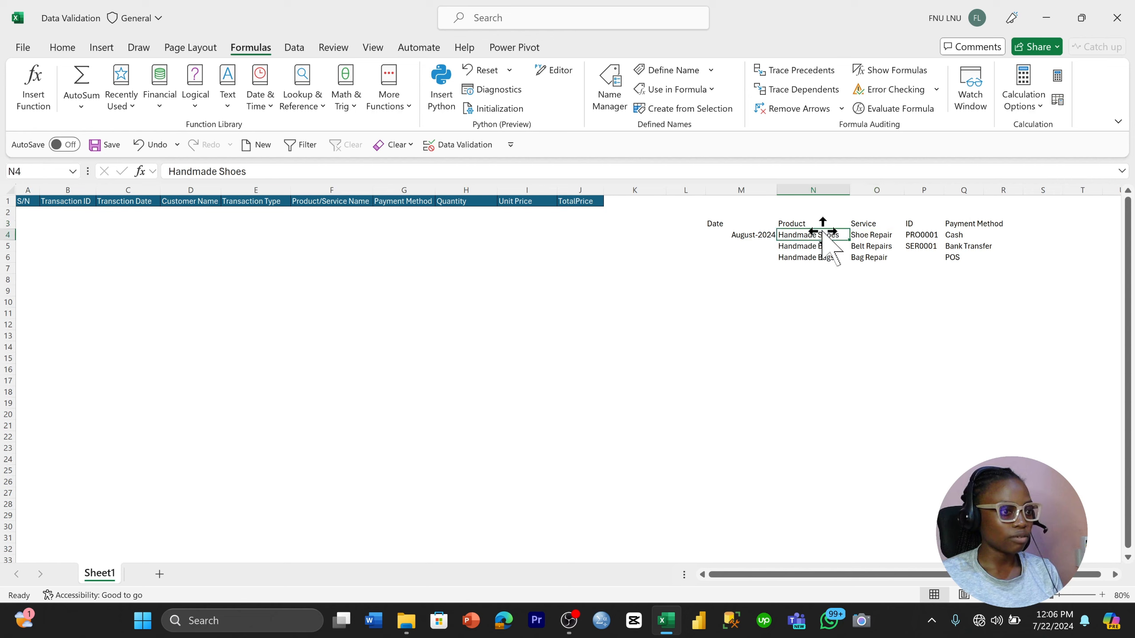
pyautogui.moveTo(816, 235); pyautogui.dragTo(869, 254)
pyautogui.click(924, 291)
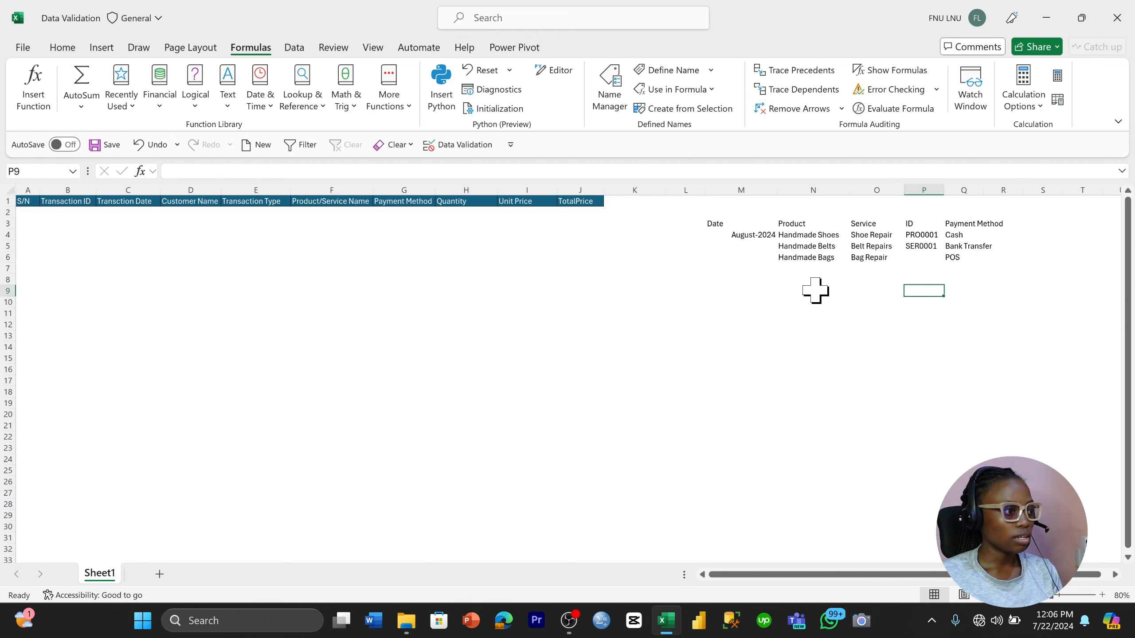
pyautogui.click(410, 204)
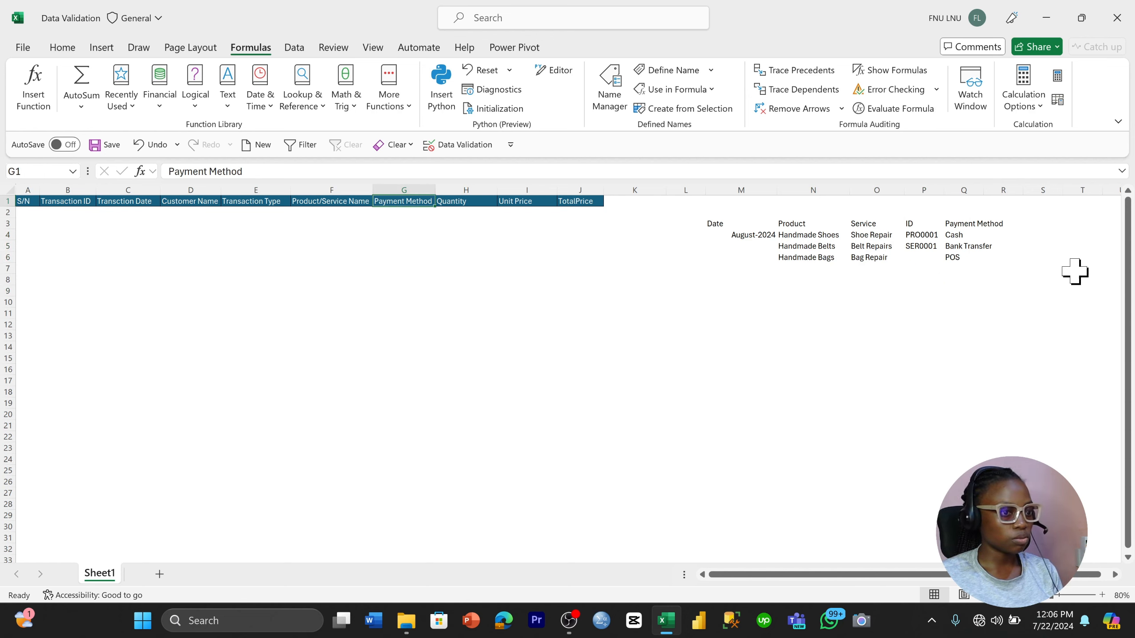
pyautogui.moveTo(948, 235); pyautogui.dragTo(953, 259)
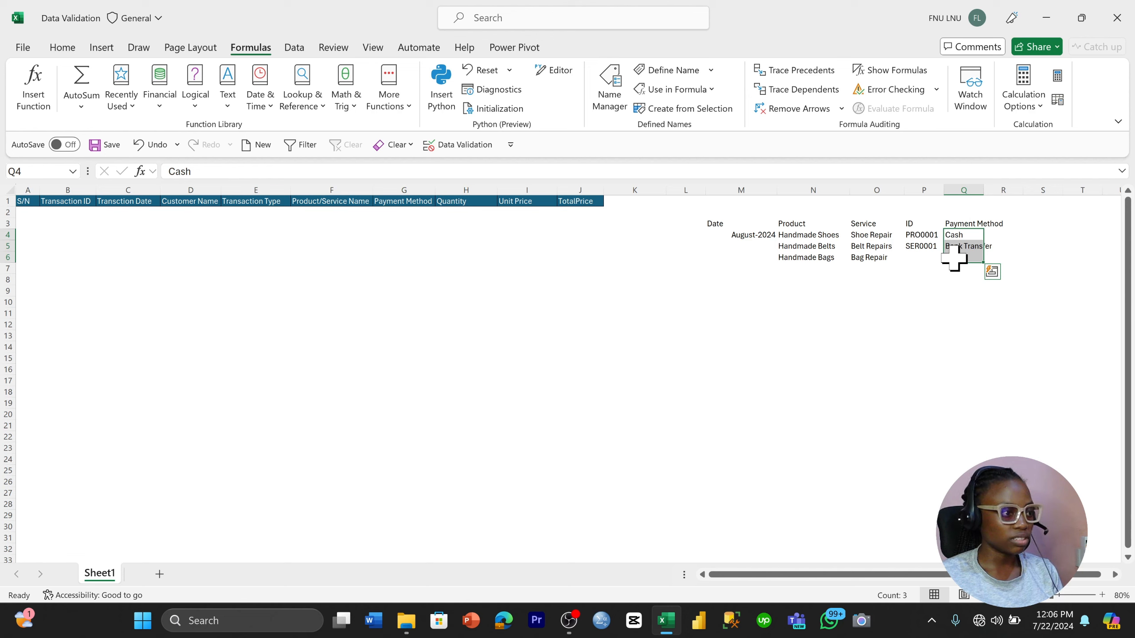
pyautogui.click(467, 212)
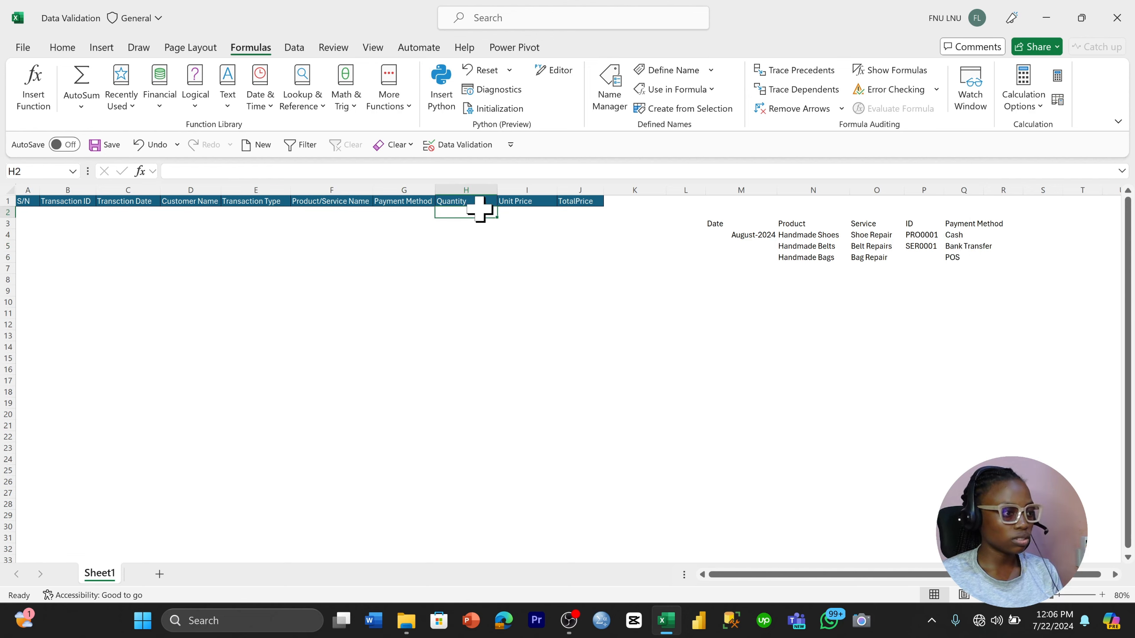
pyautogui.click(510, 204)
pyautogui.click(588, 212)
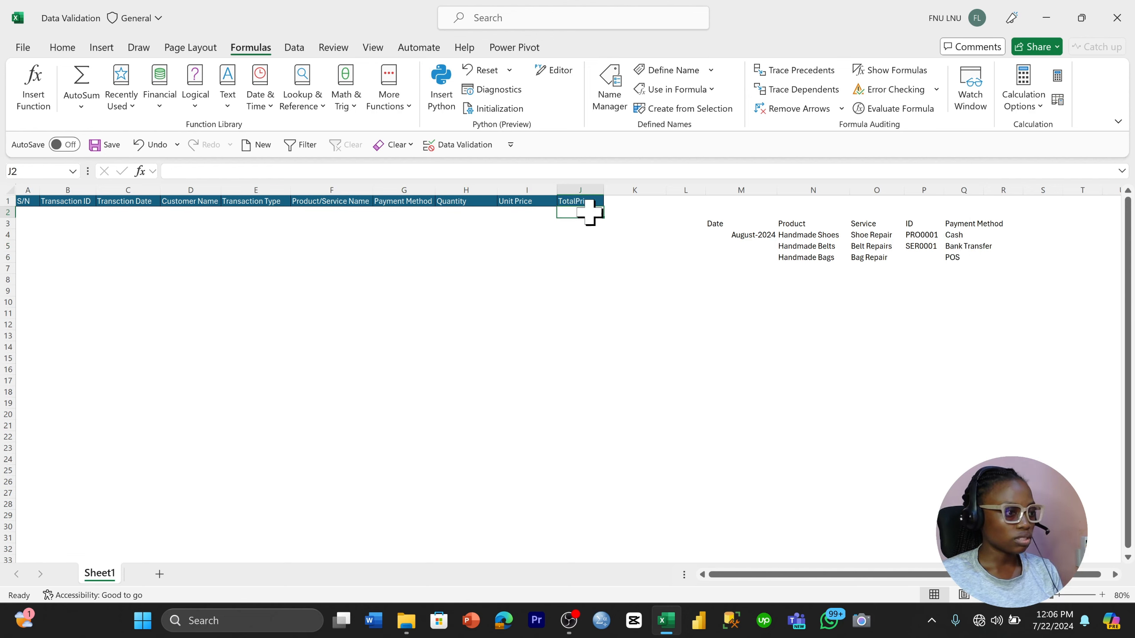
pyautogui.click(24, 213)
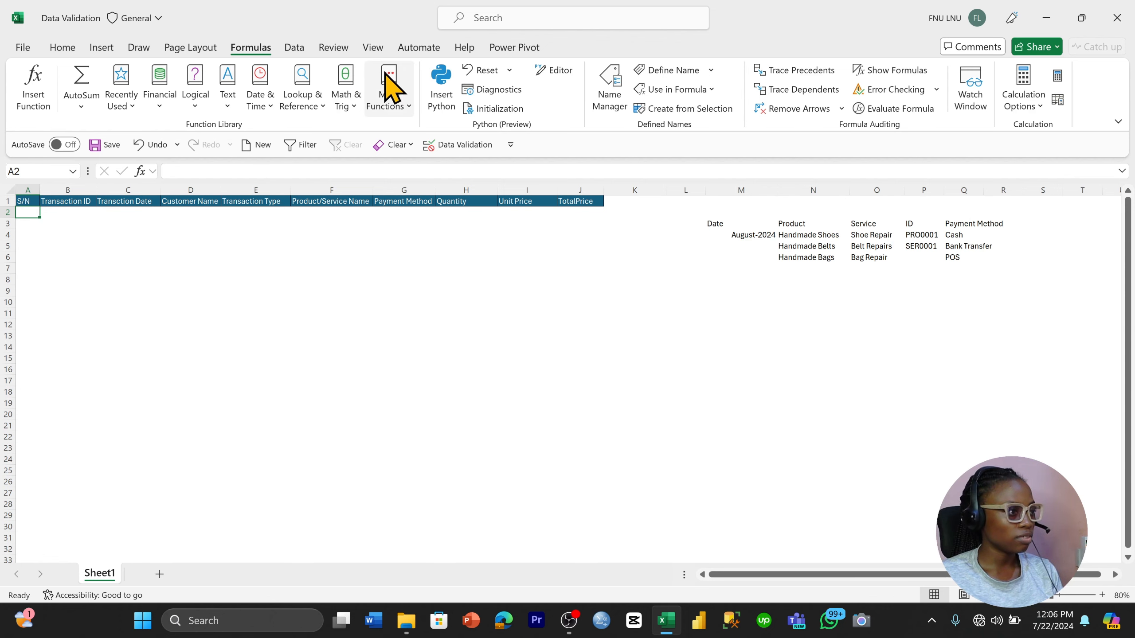
pyautogui.click(374, 48)
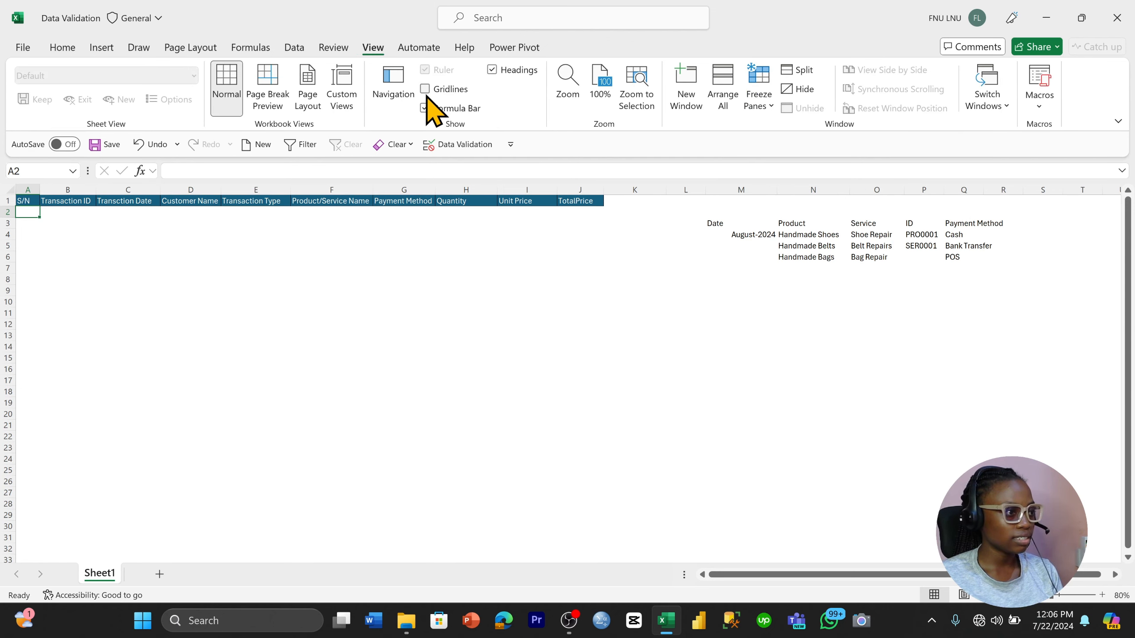
pyautogui.click(460, 214)
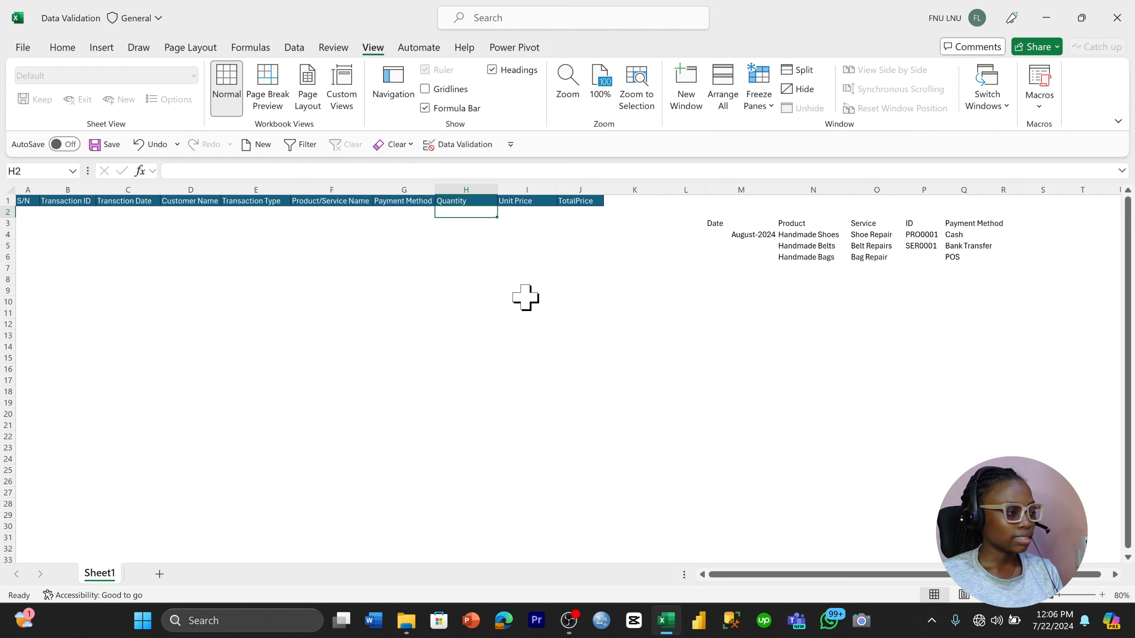
pyautogui.click(299, 49)
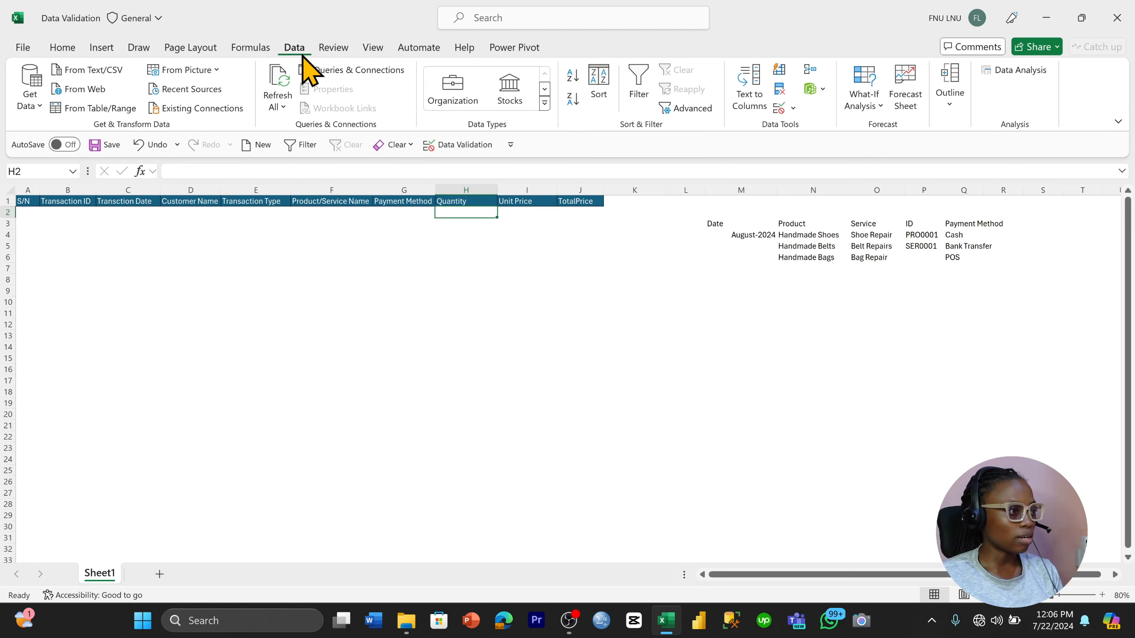
# Start a new conditional formatting rule for A2:J30 that uses a formula to determine which cells to format
pyautogui.click(27, 214)
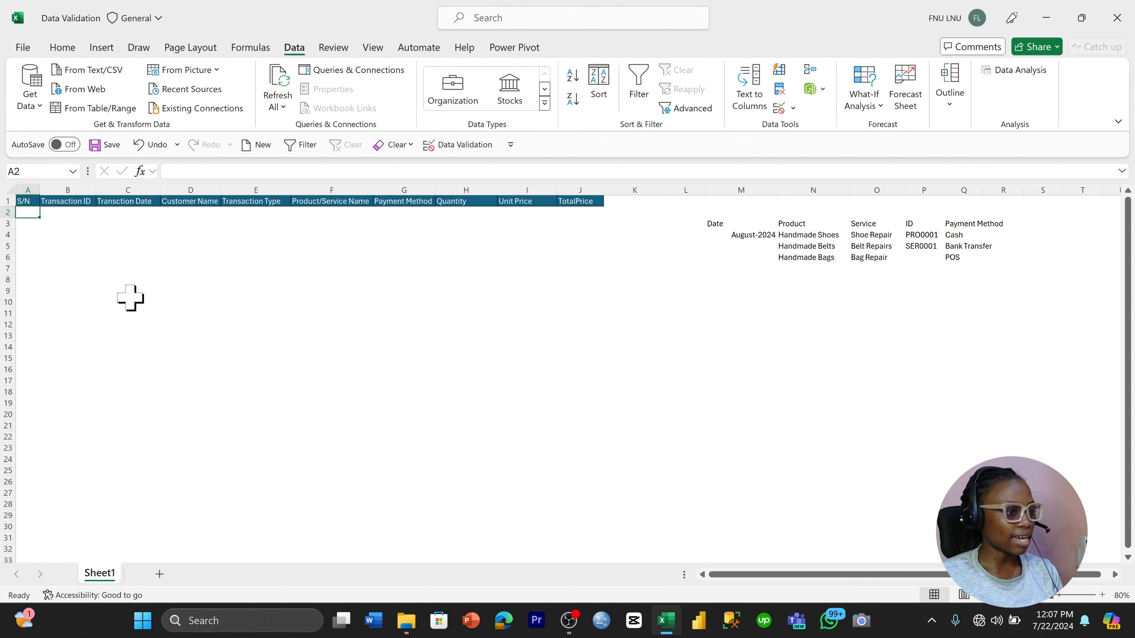
pyautogui.hotkey('shift', 'Right')
pyautogui.hotkey('shift', 'Right')
pyautogui.hotkey('shift', 'Right')
pyautogui.hotkey('shift', 'Right')
pyautogui.hotkey('shift', 'Right')
pyautogui.hotkey('shift', 'Right')
pyautogui.hotkey('shift', 'Right')
pyautogui.hotkey('shift', 'Right')
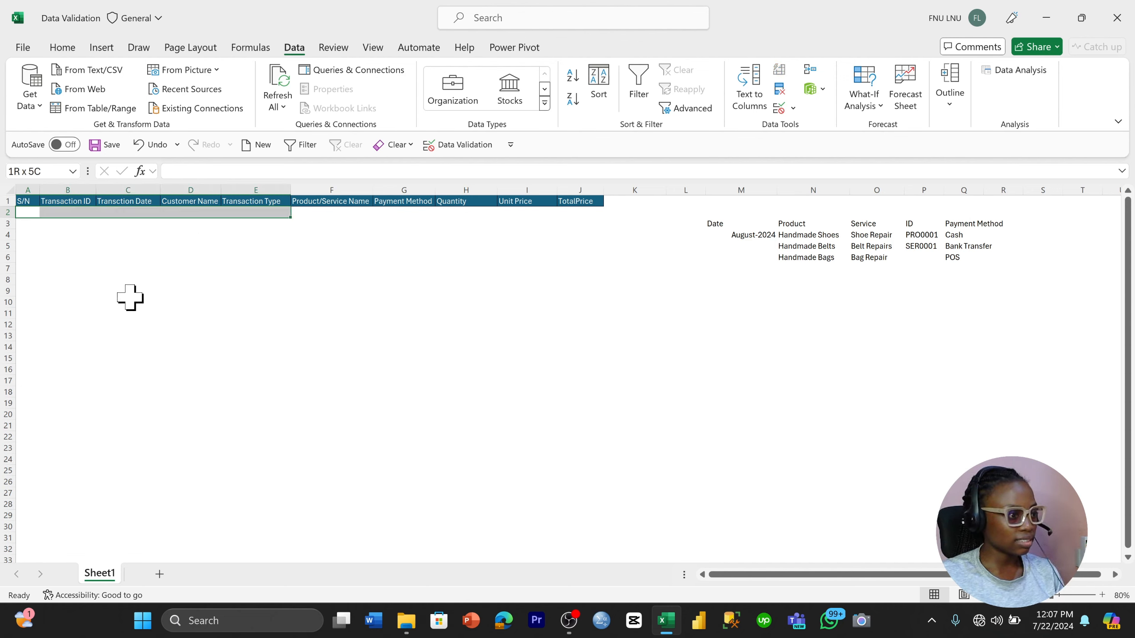
pyautogui.hotkey('shift', 'Right')
pyautogui.hotkey('shift', 'Down')
pyautogui.hotkey('shift', 'Down')
pyautogui.hotkey('shift', 'Down')
pyautogui.hotkey('shift', 'Down')
pyautogui.hotkey('shift', 'Down')
pyautogui.hotkey('shift', 'Down')
pyautogui.hotkey('shift', 'Down')
pyautogui.hotkey('shift', 'Down')
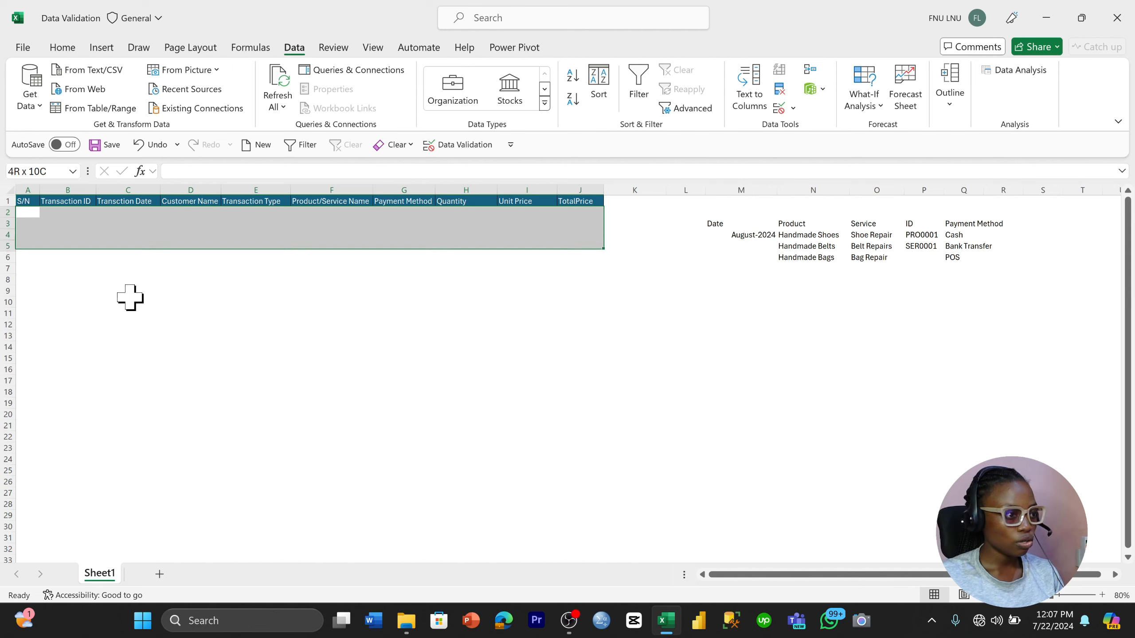
pyautogui.hotkey('shift', 'Down')
pyautogui.hotkey('shift', 'Down')
pyautogui.hotkey('shift', 'Down')
pyautogui.hotkey('shift', 'Down')
pyautogui.hotkey('shift', 'Down')
pyautogui.hotkey('shift', 'Down')
pyautogui.hotkey('shift', 'Down')
pyautogui.hotkey('shift', 'Down')
pyautogui.hotkey('shift', 'Down')
pyautogui.hotkey('shift', 'Down')
pyautogui.hotkey('shift', 'Down')
pyautogui.hotkey('shift', 'Down')
pyautogui.hotkey('shift', 'Down')
pyautogui.hotkey('shift', 'Down')
pyautogui.hotkey('shift', 'Down')
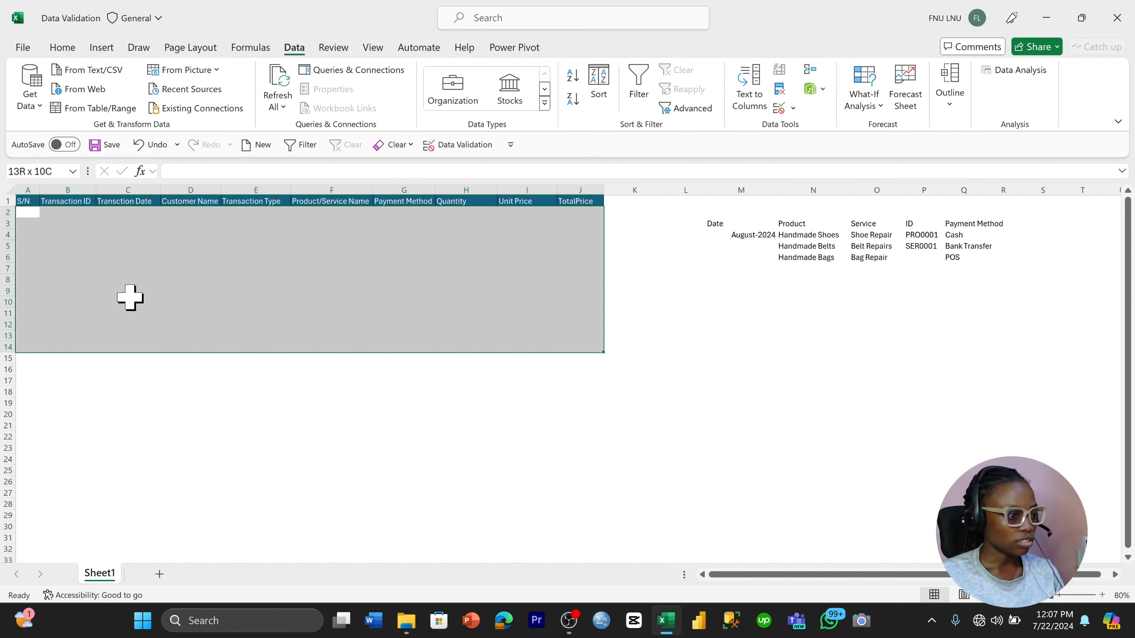
pyautogui.hotkey('shift', 'Down')
pyautogui.hotkey('shift', 'Down')
pyautogui.hotkey('shift', 'Down')
pyautogui.hotkey('shift', 'Down')
pyautogui.hotkey('shift', 'Down')
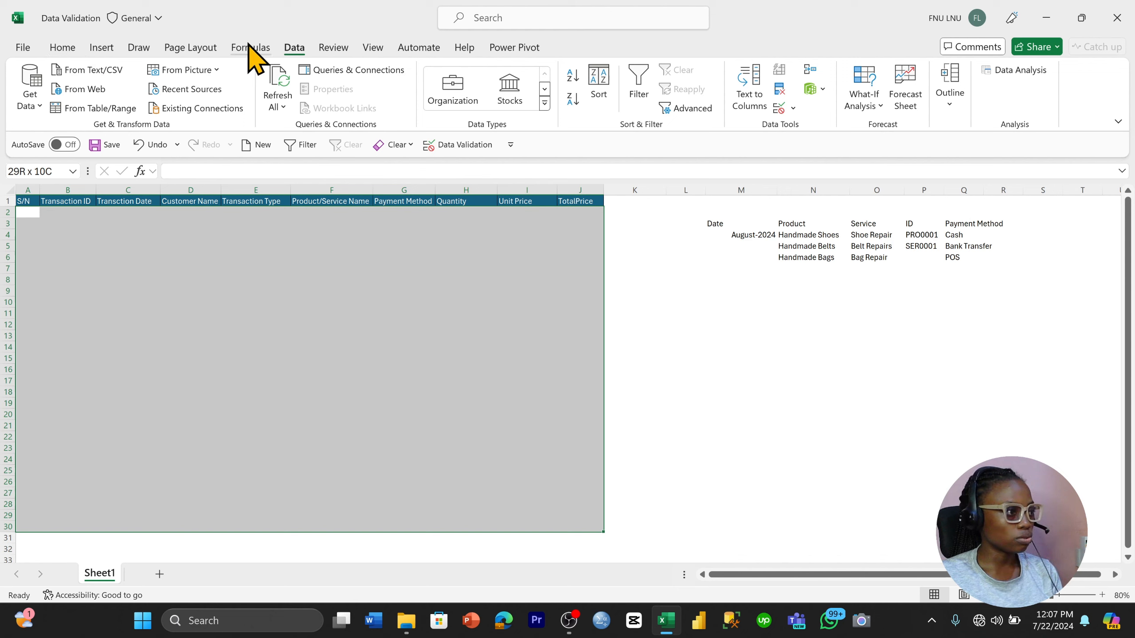
pyautogui.click(74, 52)
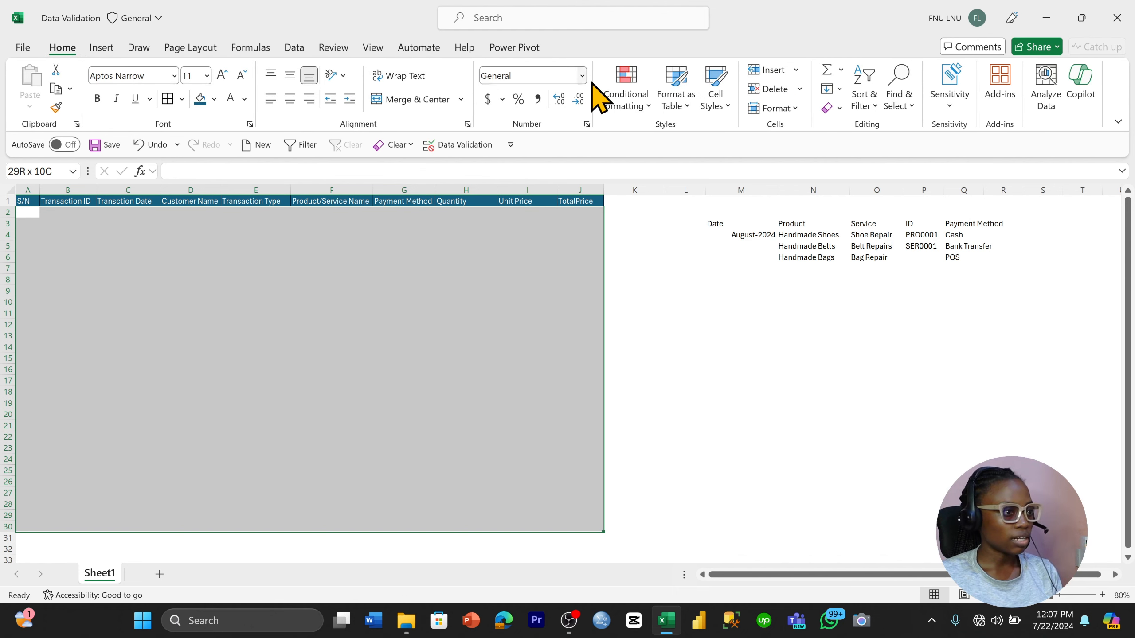
pyautogui.click(635, 96)
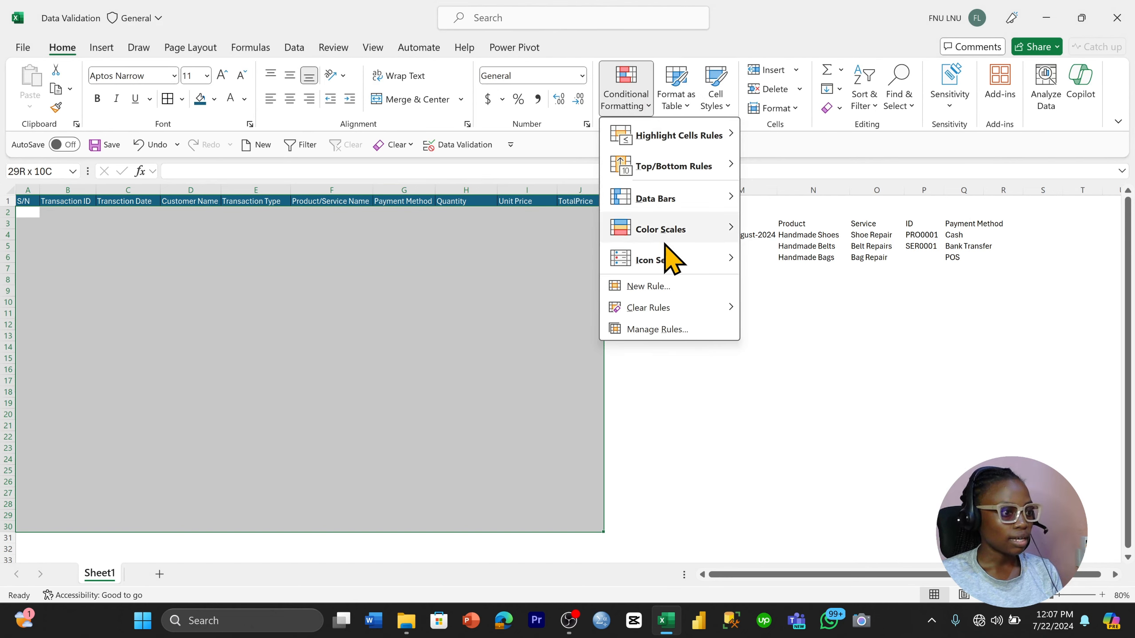
pyautogui.click(665, 287)
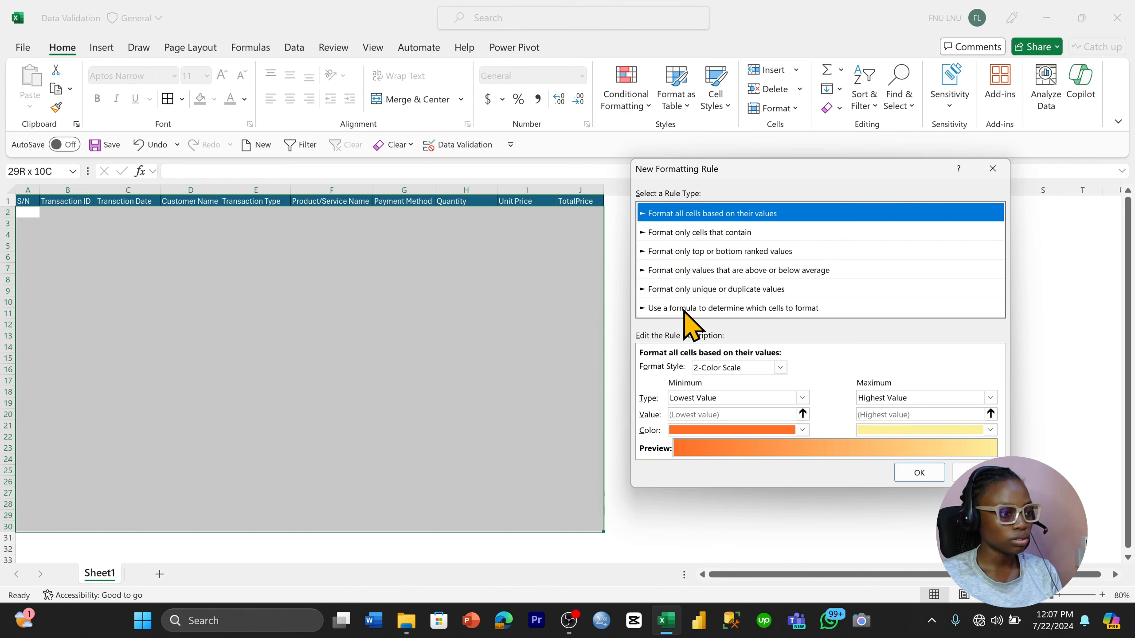
pyautogui.click(684, 308)
# Enter =NOT(ISBLANK($A2) as the rule formula, with only column A locked
pyautogui.click(691, 367)
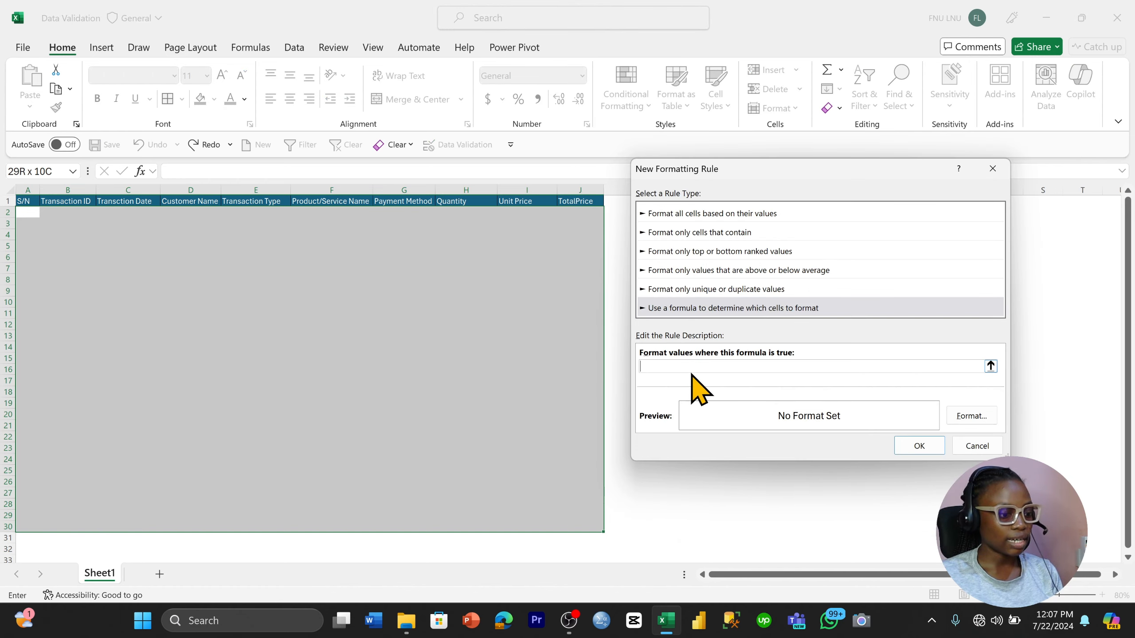
pyautogui.press('capslock')
pyautogui.write('=')
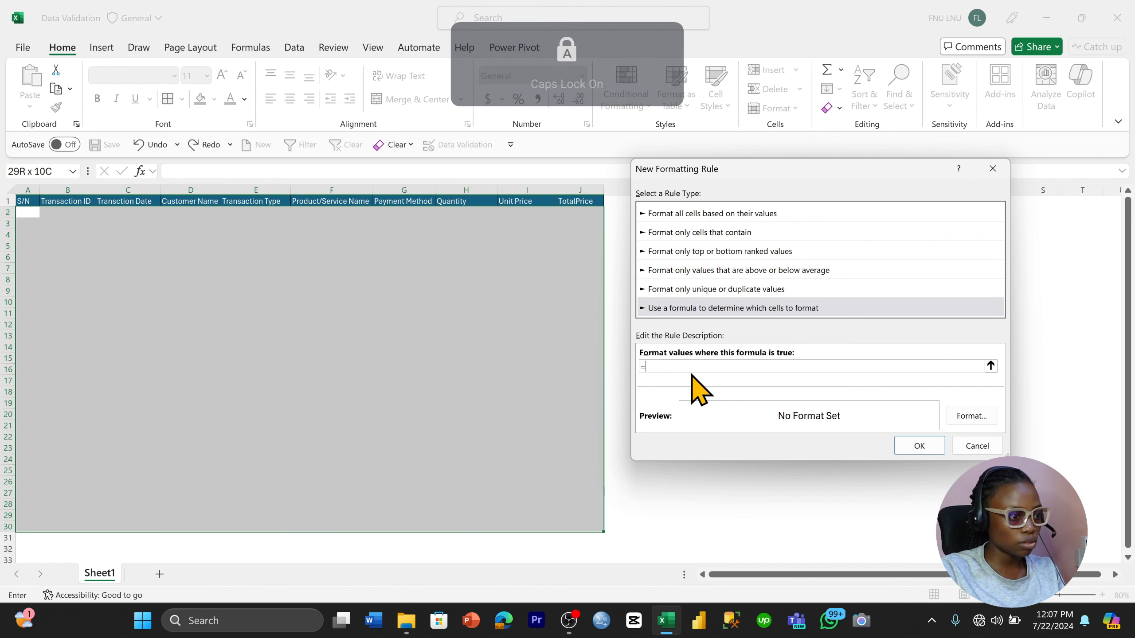
pyautogui.press('capslock')
pyautogui.press('capslock')
pyautogui.write('NOT(ISBLANK(')
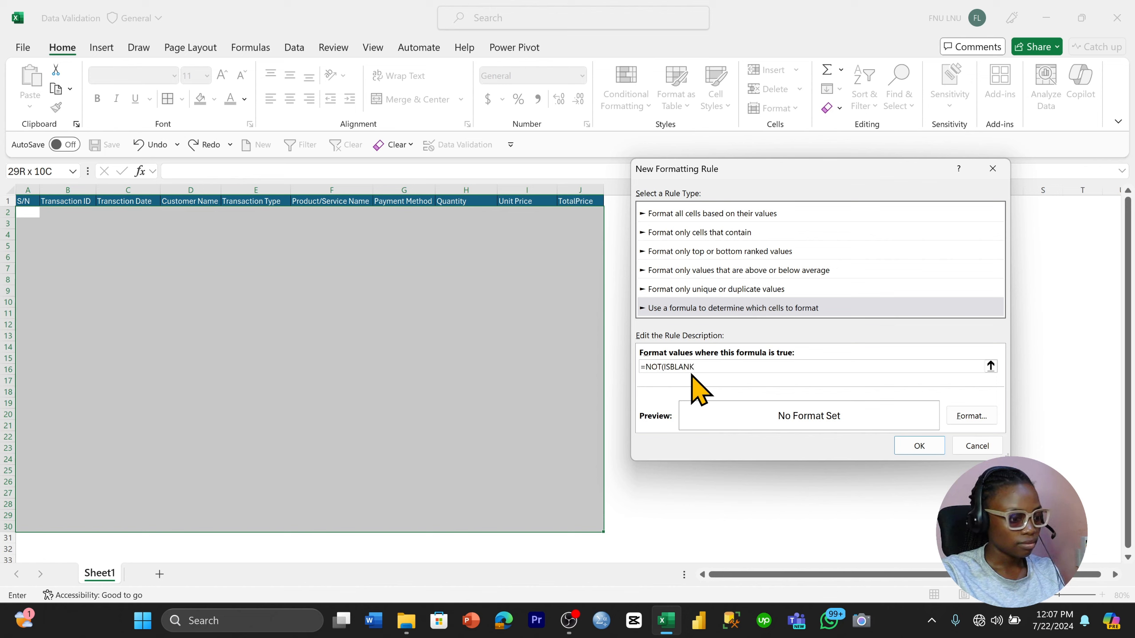
pyautogui.click(25, 214)
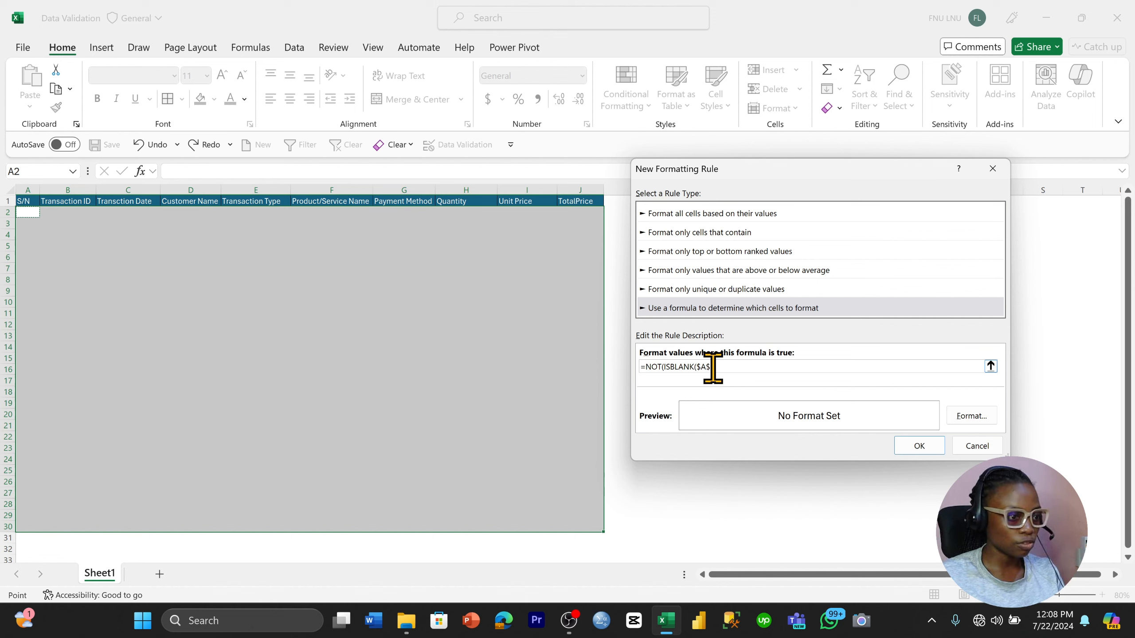
pyautogui.press('BackSpace')
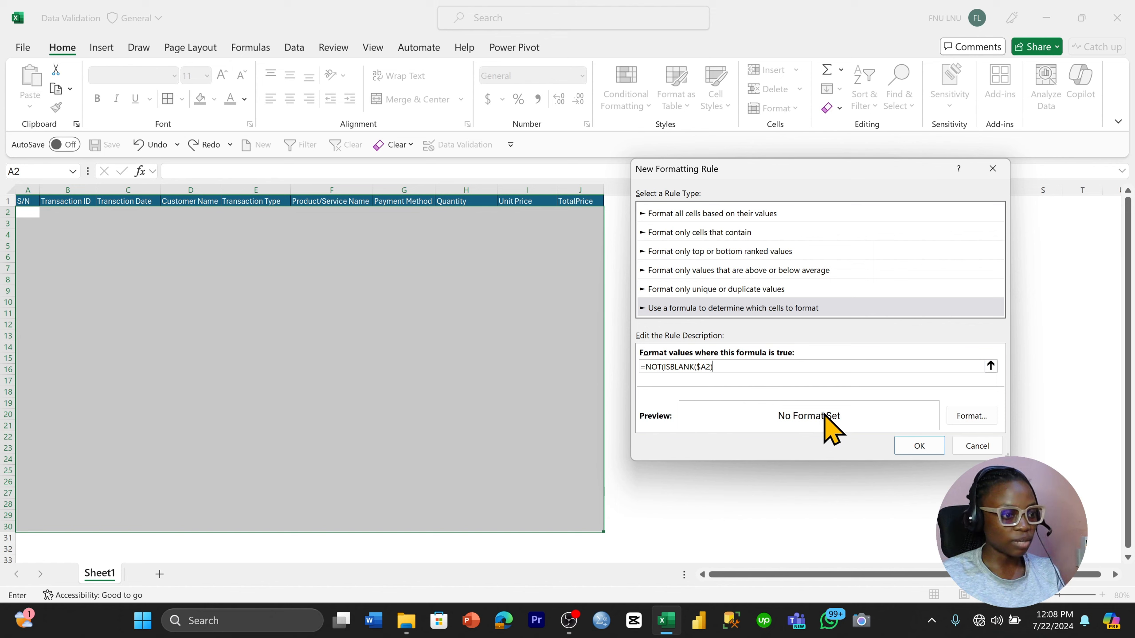
# Set the rule's format to a border on all four sides of the cell
pyautogui.click(972, 417)
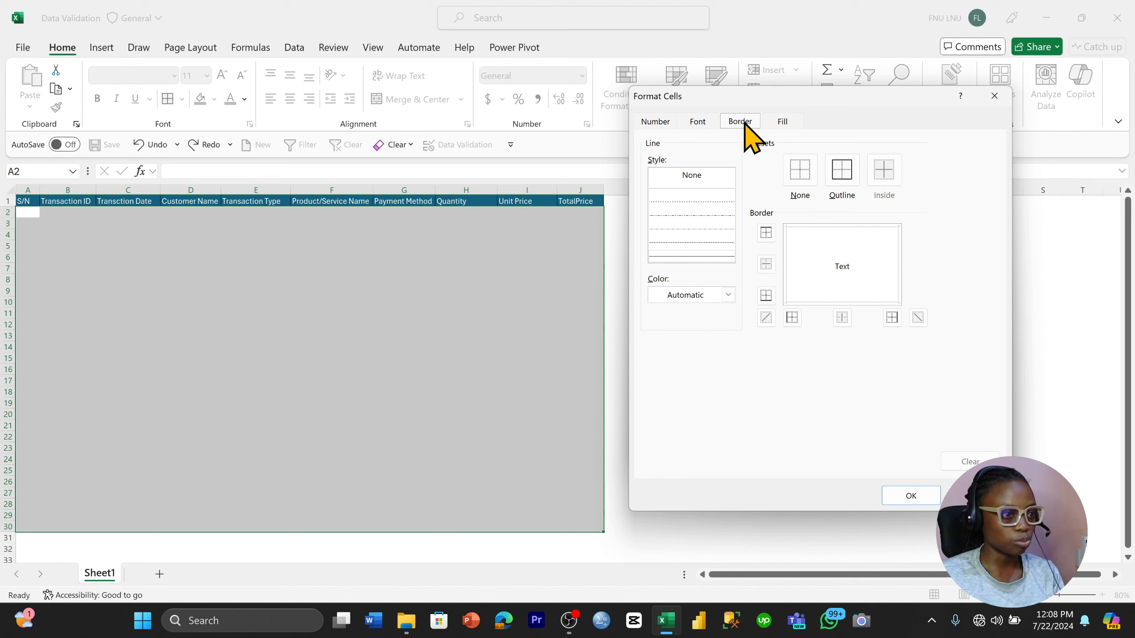
pyautogui.click(768, 234)
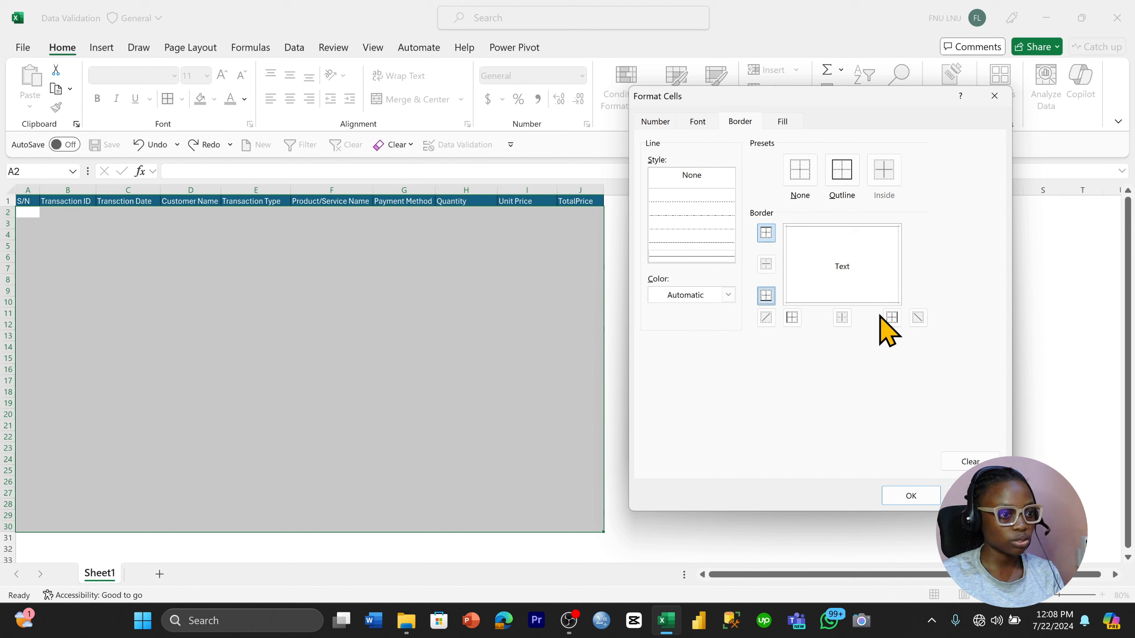
pyautogui.click(892, 318)
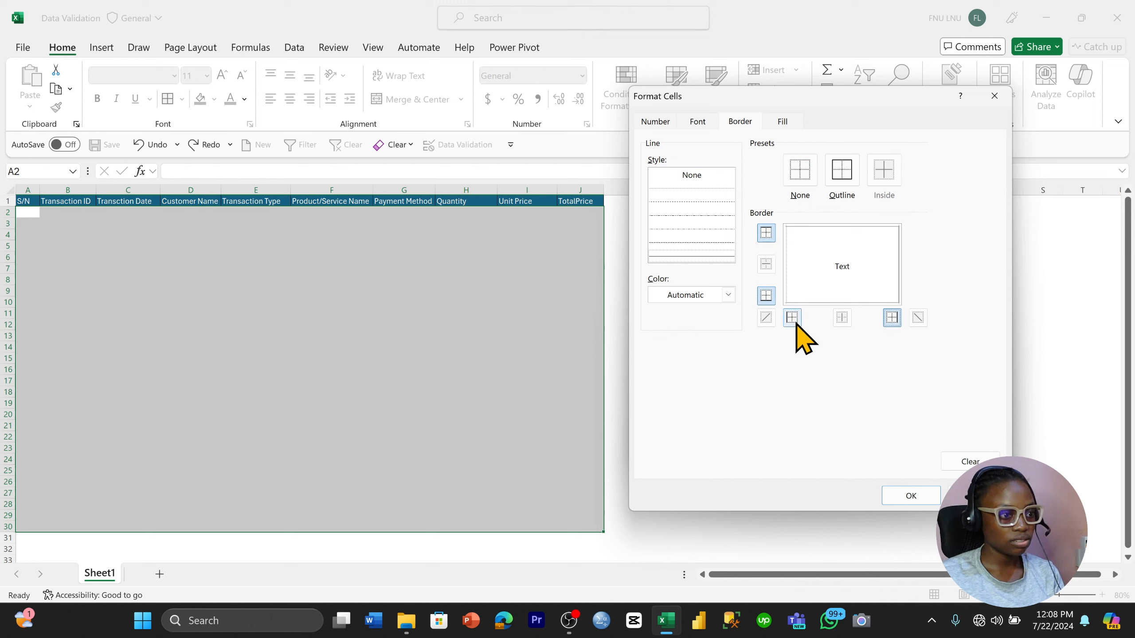
pyautogui.click(911, 495)
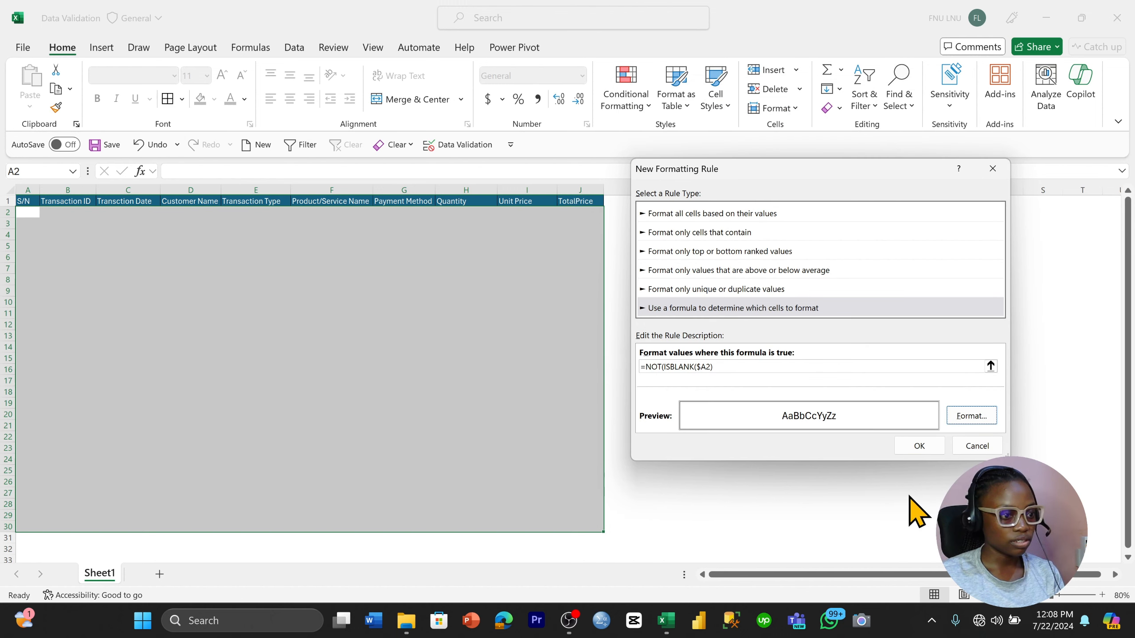
# Complete the rule formula as =NOT(ISBLANK($A2)) and apply the conditional formatting rule
pyautogui.click(915, 453)
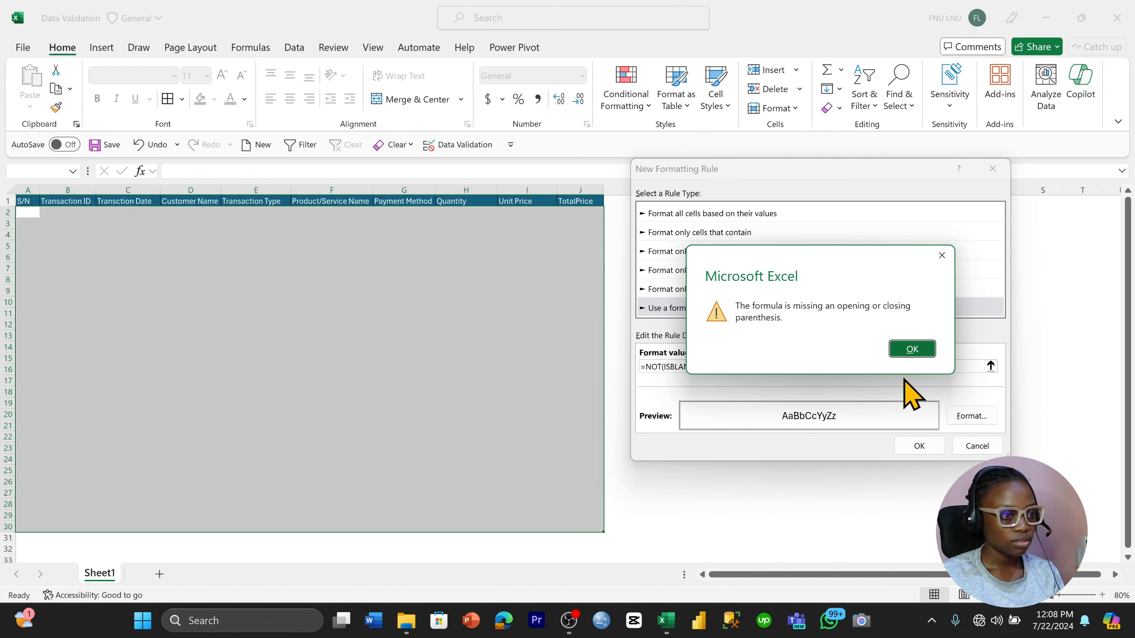
pyautogui.click(903, 348)
pyautogui.click(767, 364)
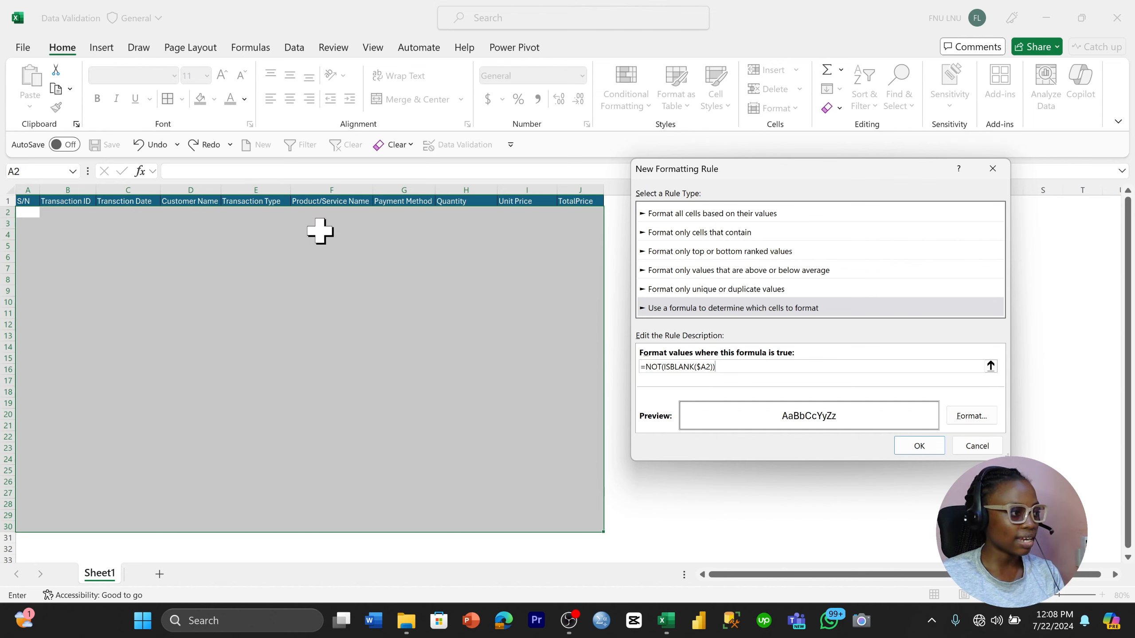
pyautogui.click(920, 445)
pyautogui.click(779, 371)
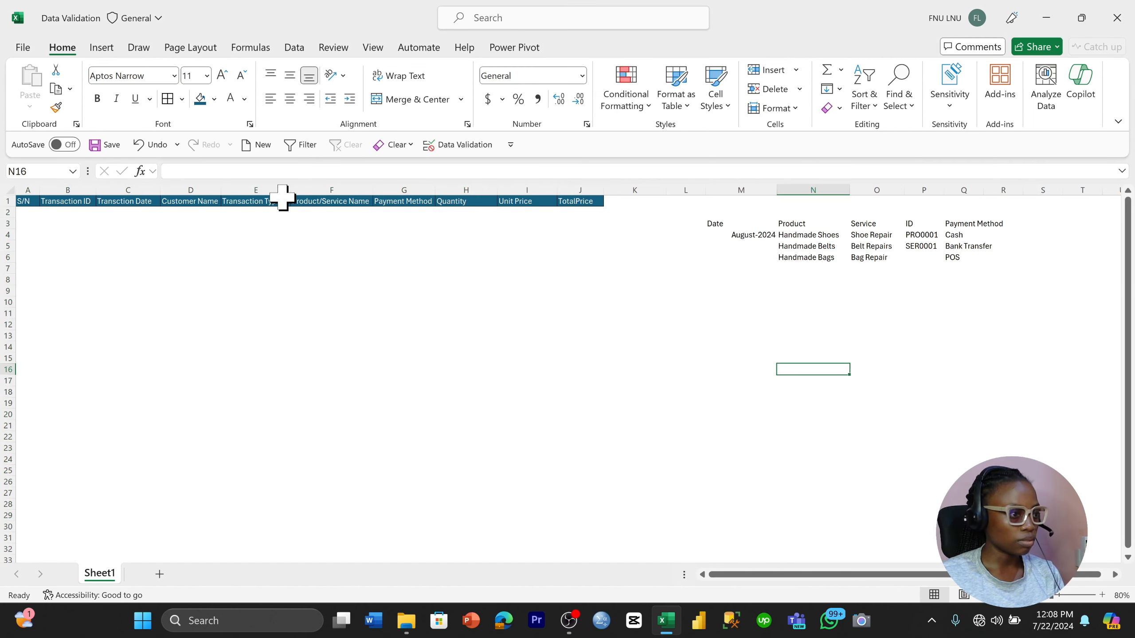
# Enter 1 as the first S/N value in A2 to test the border rule
pyautogui.click(22, 212)
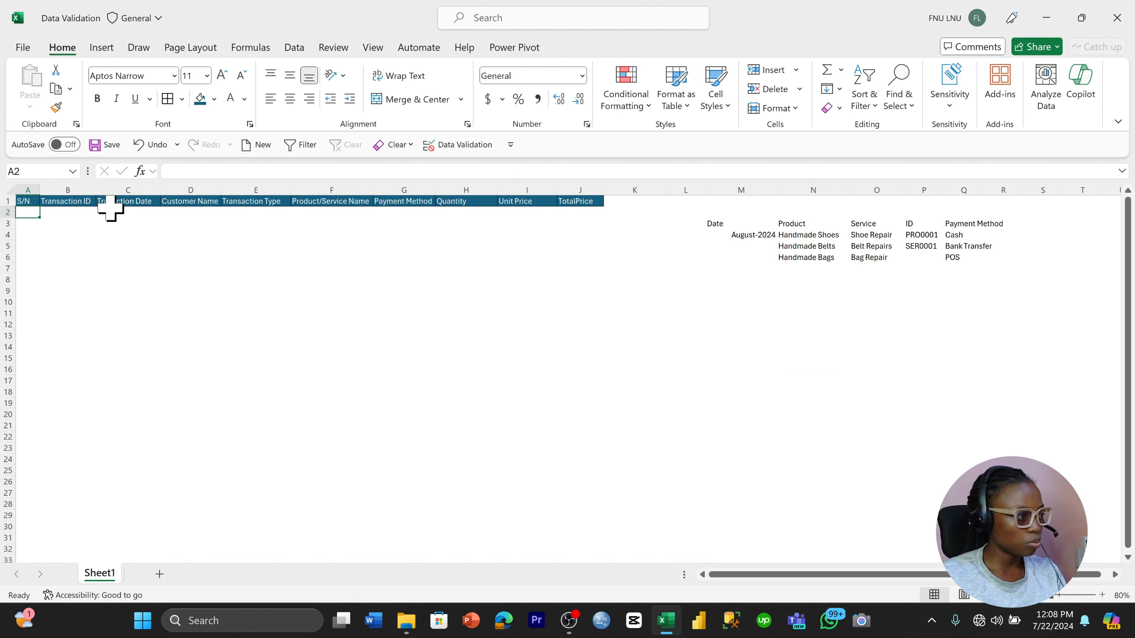
pyautogui.write('1')
pyautogui.click(103, 242)
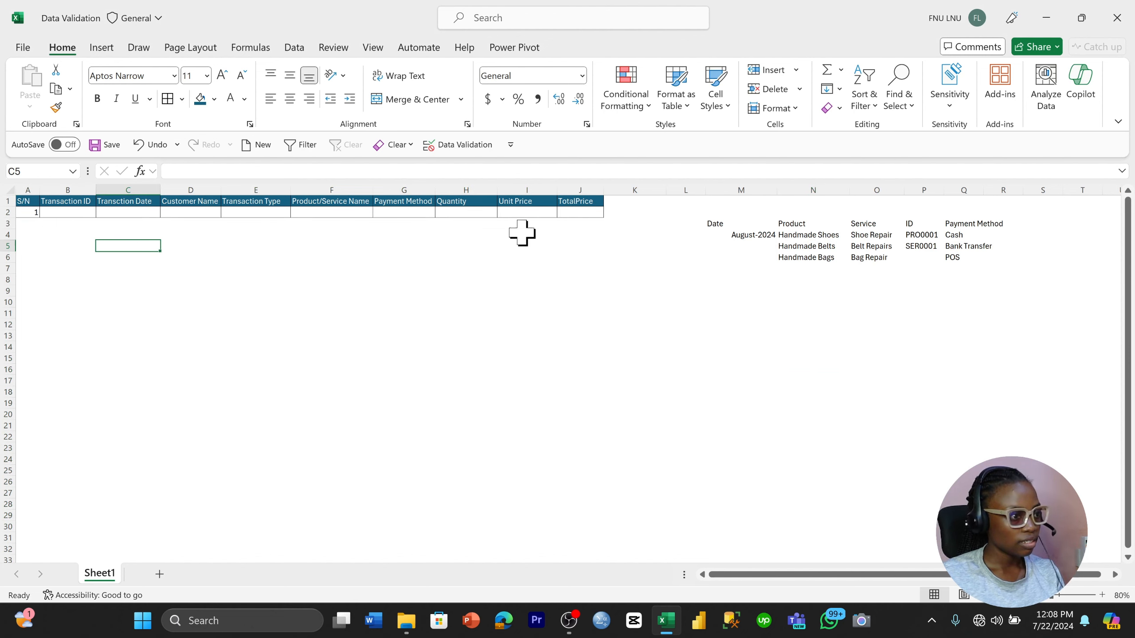
# Enter 2 as the next S/N in A3 to test the automatic row border, and undo the entry
pyautogui.click(29, 233)
pyautogui.click(34, 223)
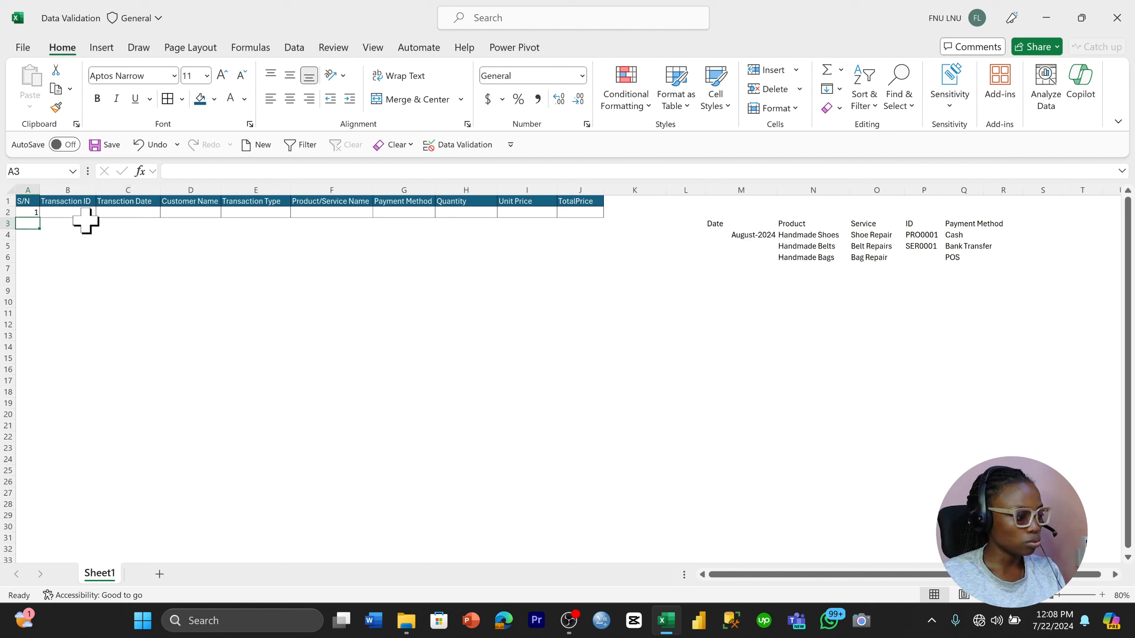
pyautogui.write('2')
pyautogui.click(103, 245)
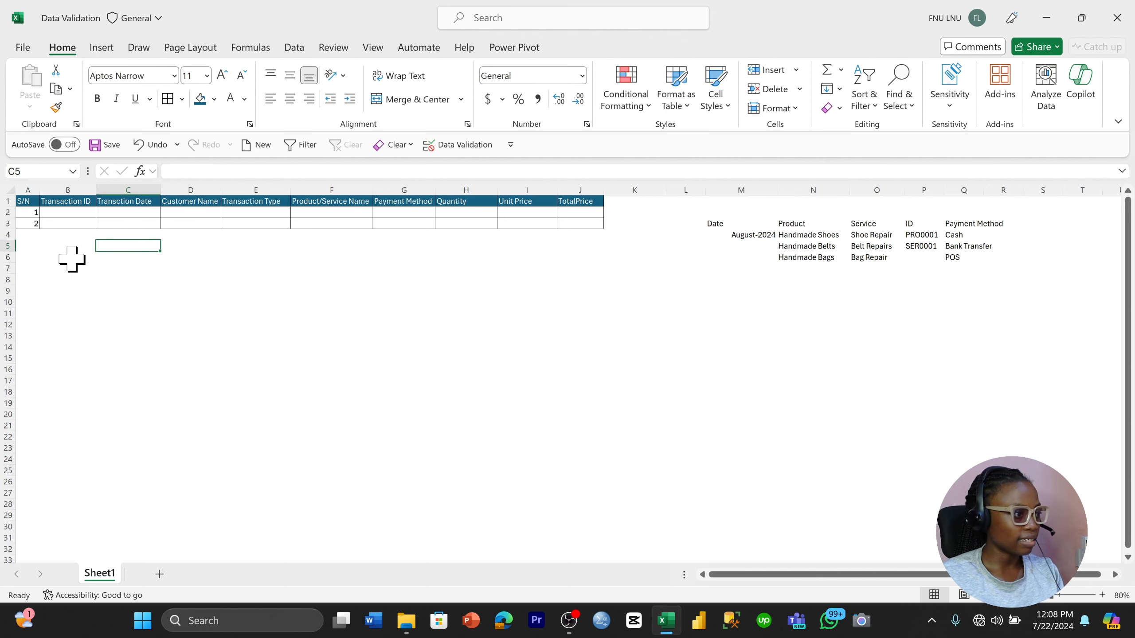
pyautogui.click(30, 222)
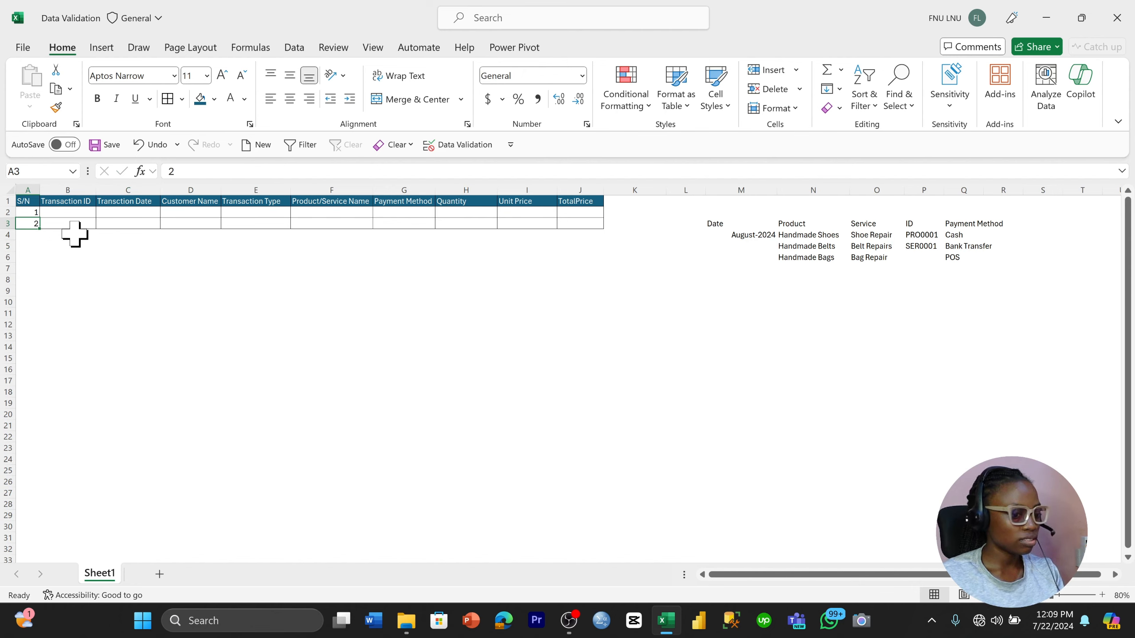
pyautogui.hotkey('ctrl', 'z')
pyautogui.hotkey('ctrl', 'z')
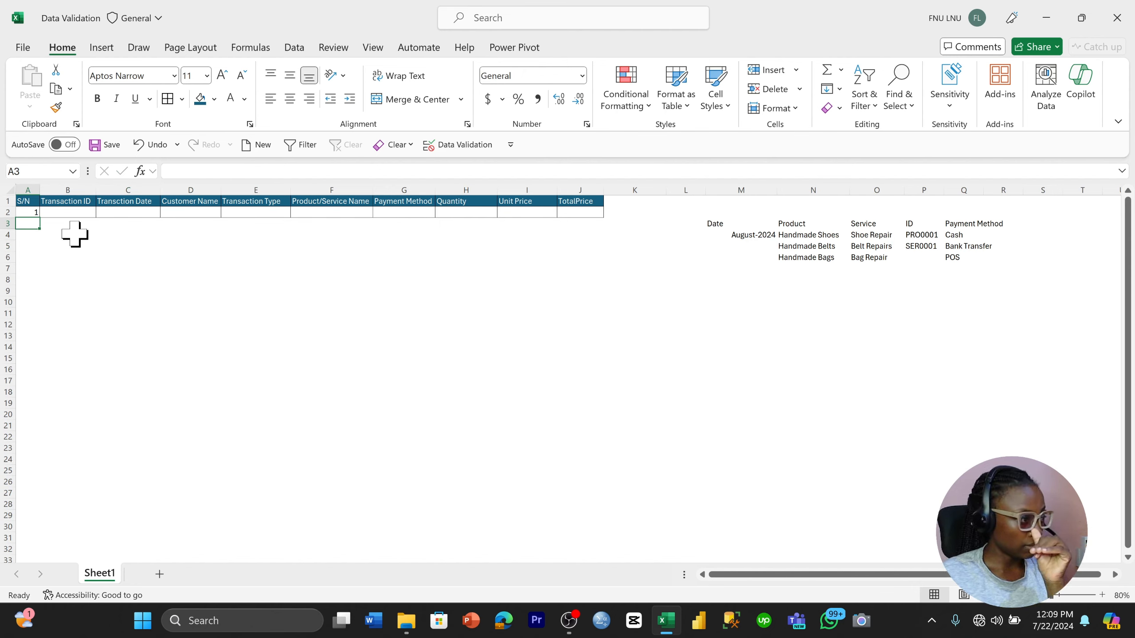
# Start a data validation rule for Transaction ID cells B2:B30 that allows values by Text length, based on the sample IDs in P4:P5
pyautogui.click(84, 212)
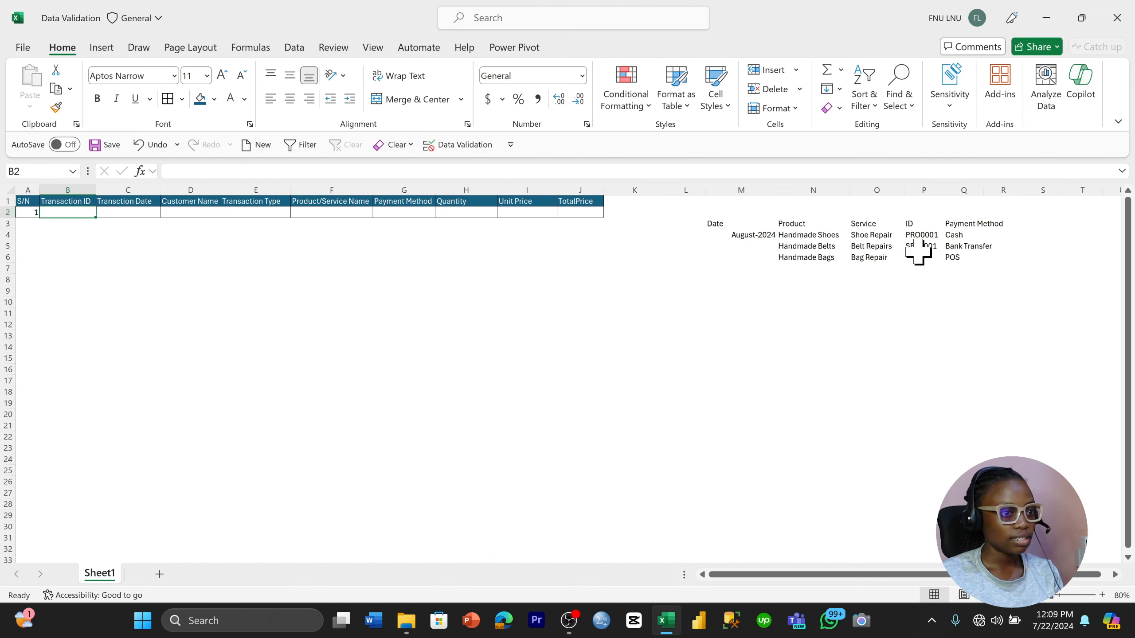
pyautogui.moveTo(921, 235); pyautogui.dragTo(922, 247)
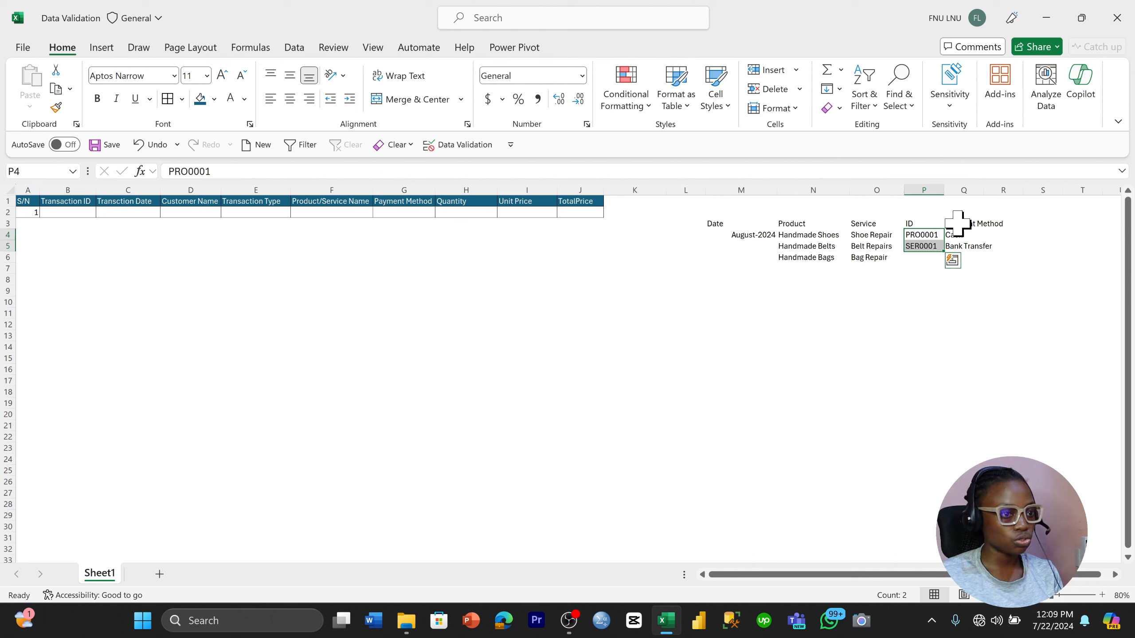
pyautogui.click(921, 268)
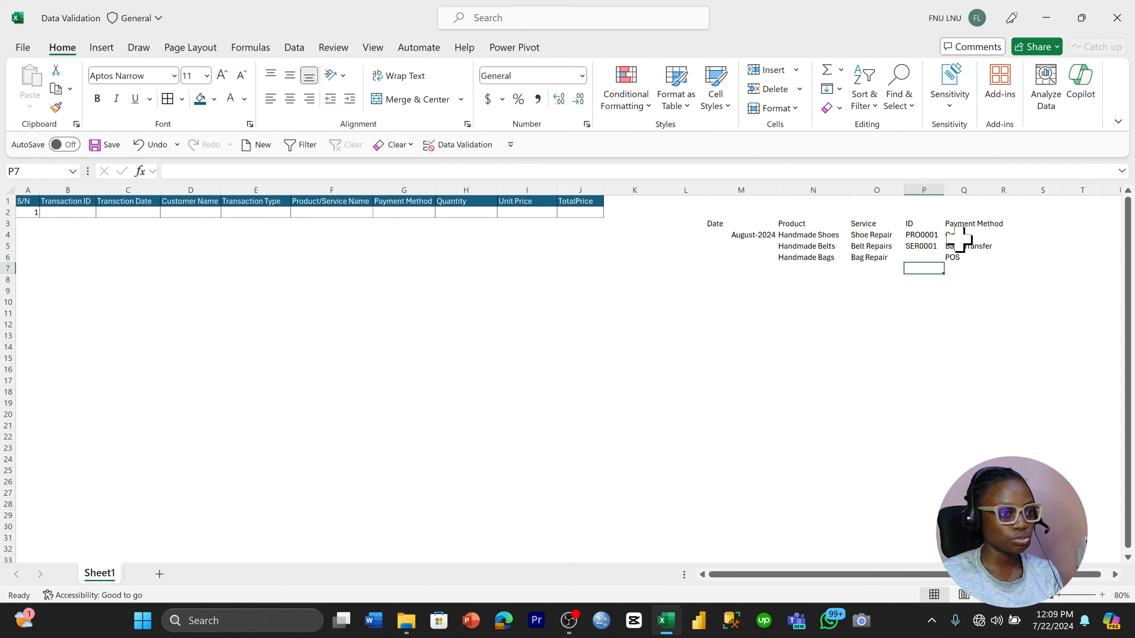
pyautogui.click(929, 237)
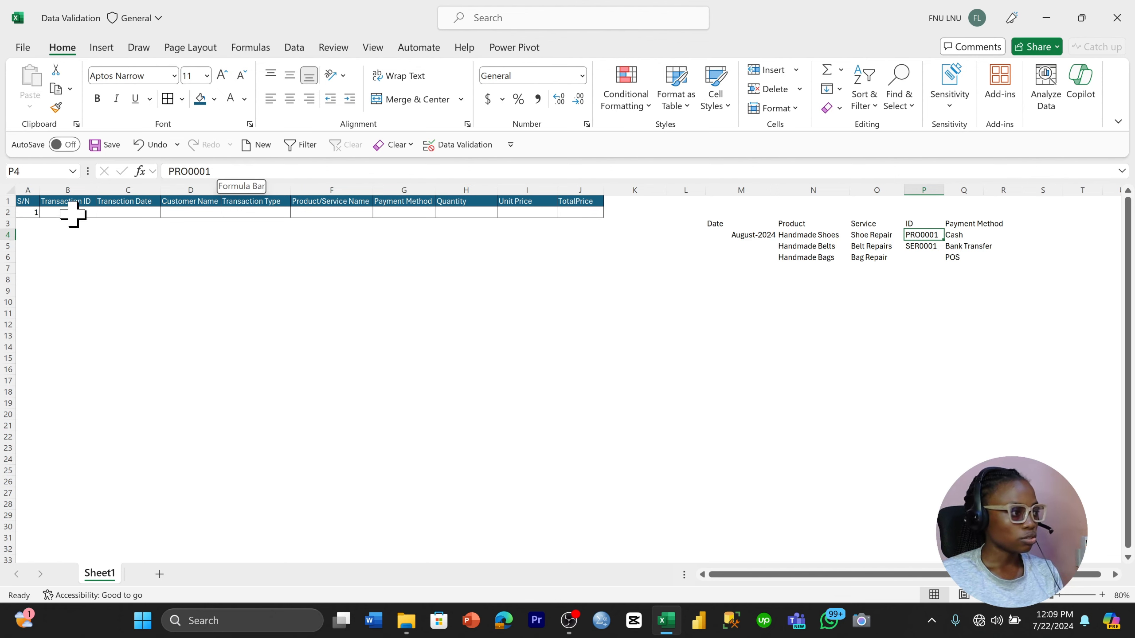
pyautogui.moveTo(71, 213); pyautogui.dragTo(71, 526)
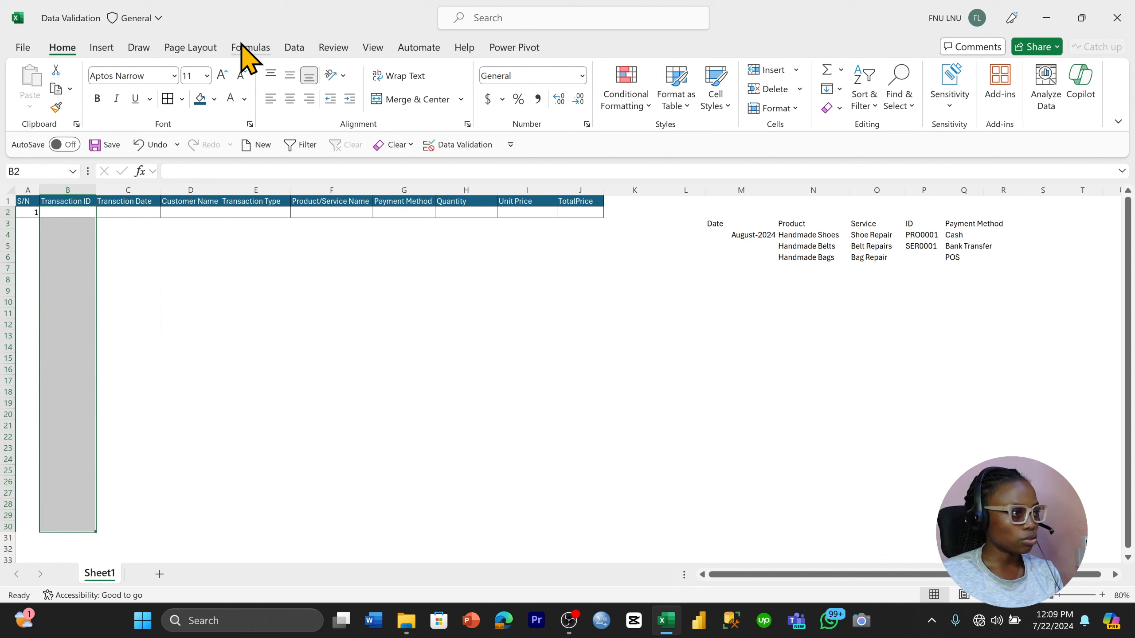
pyautogui.click(291, 48)
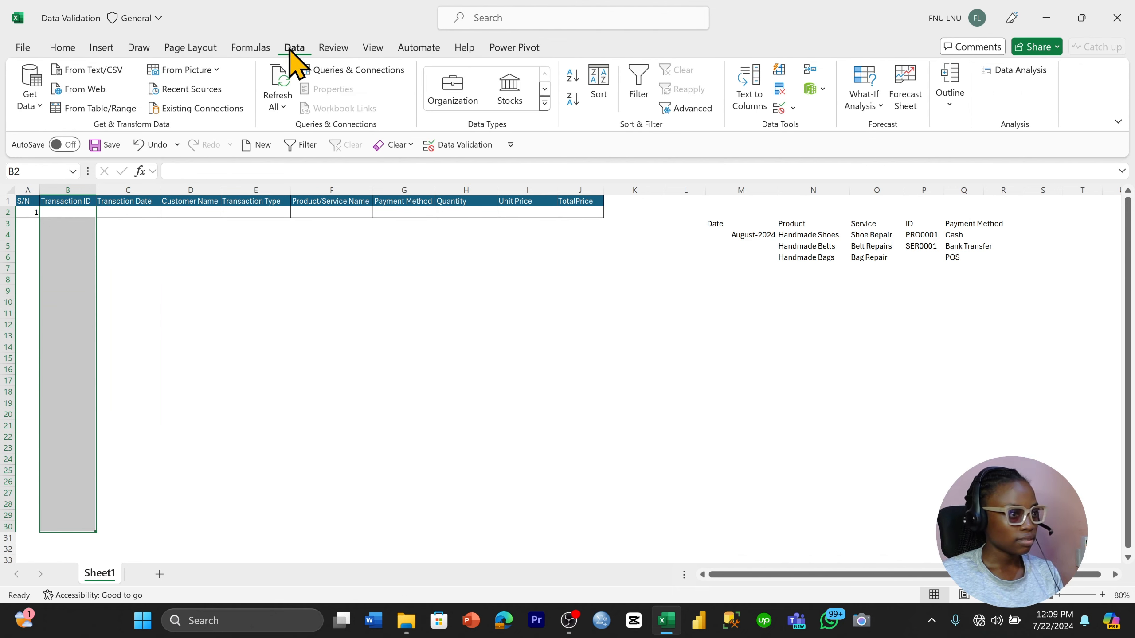
pyautogui.click(779, 108)
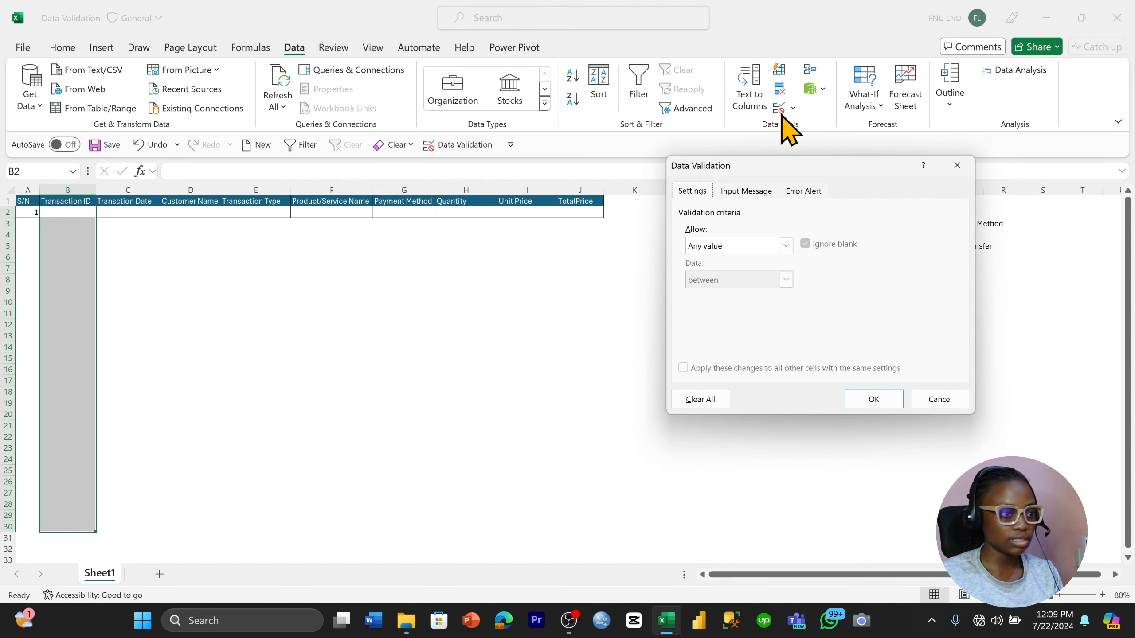
pyautogui.click(785, 245)
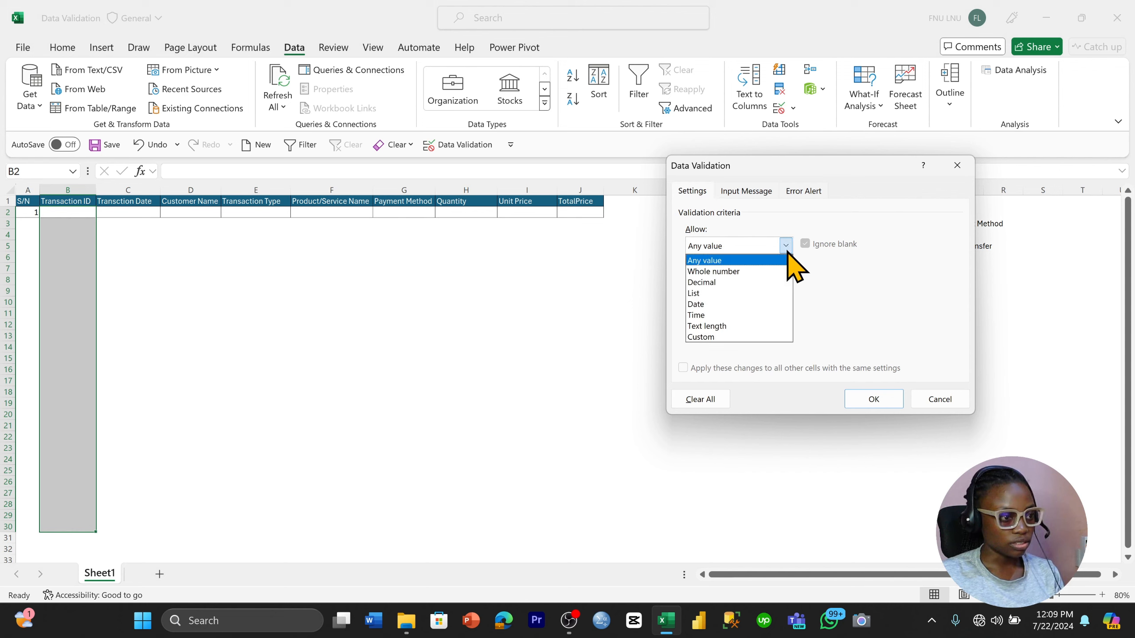
pyautogui.click(762, 326)
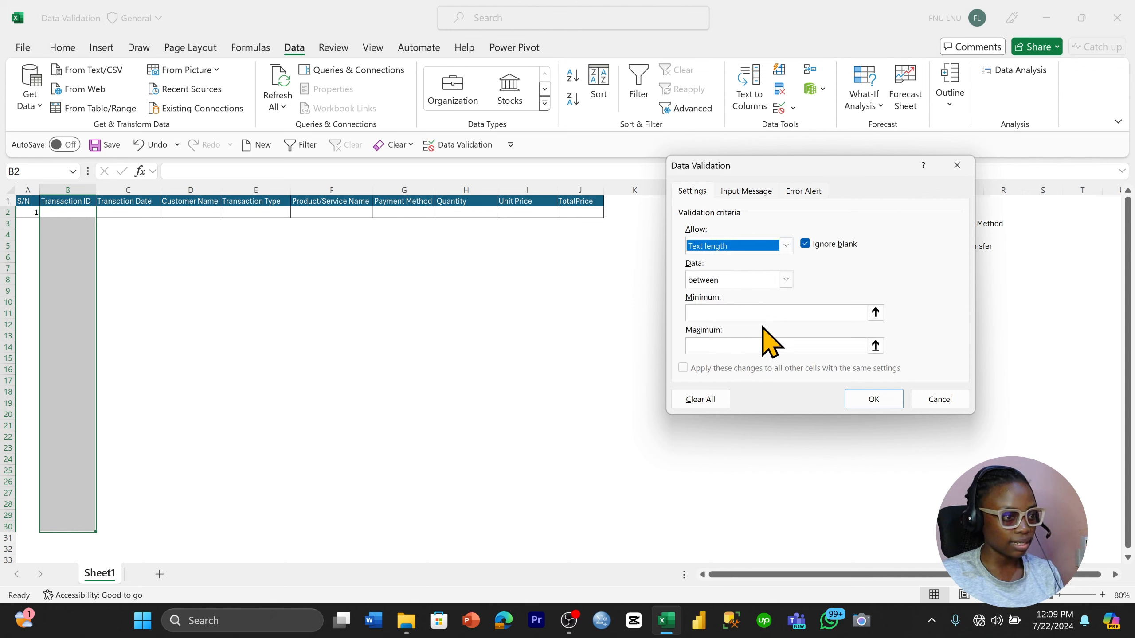
# Require a text length equal to 7 and apply the validation rule
pyautogui.click(785, 279)
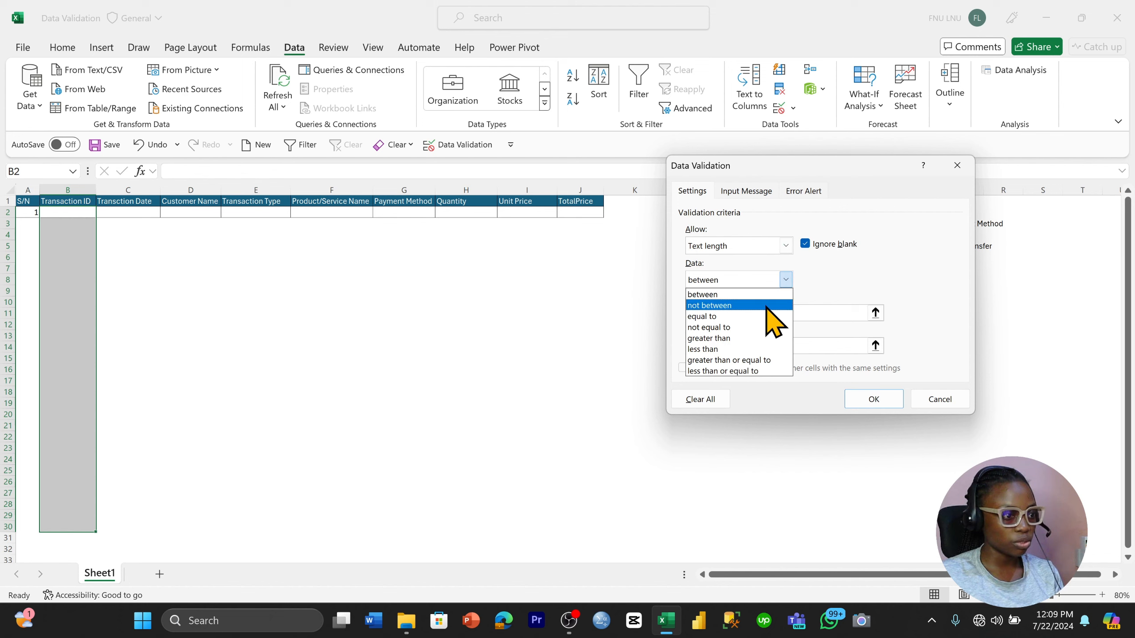
pyautogui.click(754, 316)
pyautogui.click(755, 316)
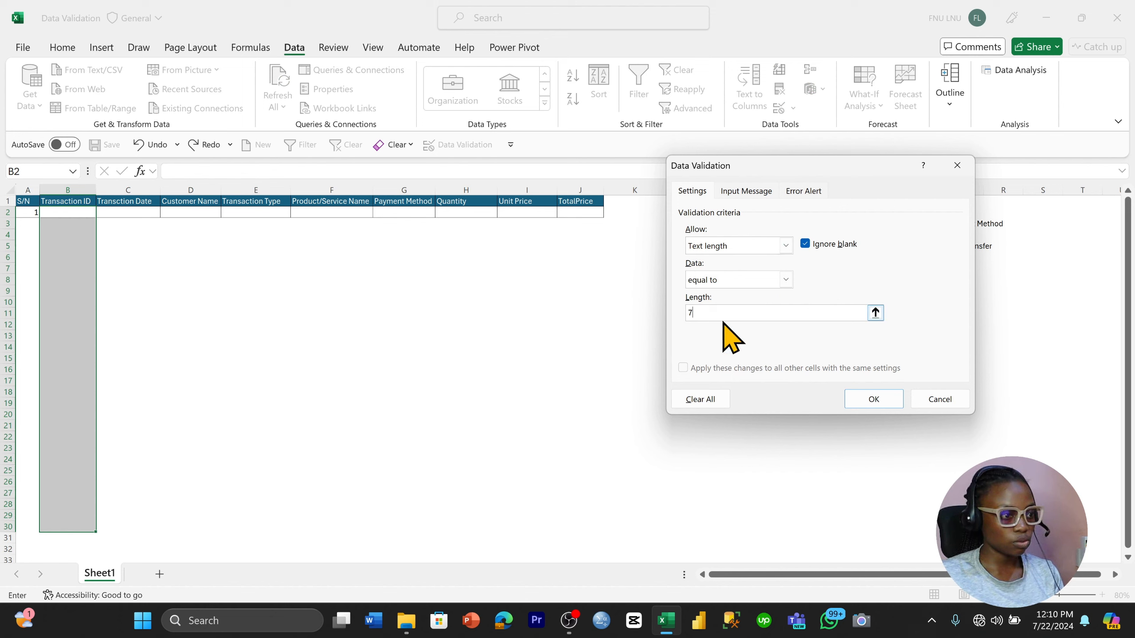
pyautogui.click(786, 280)
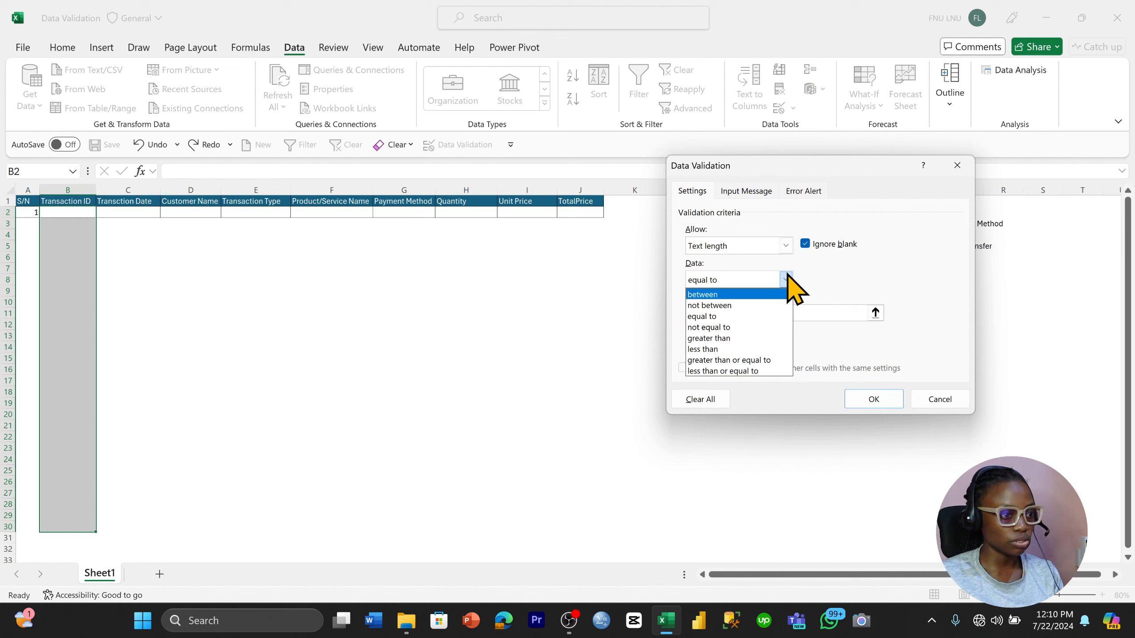
pyautogui.click(788, 280)
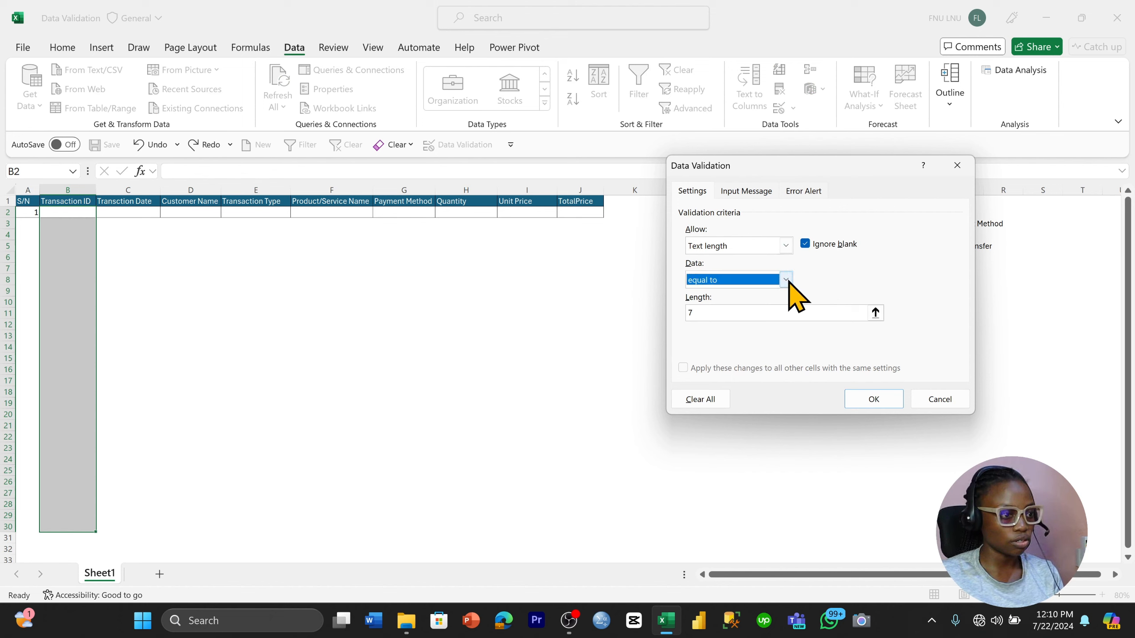
pyautogui.click(872, 400)
pyautogui.click(740, 380)
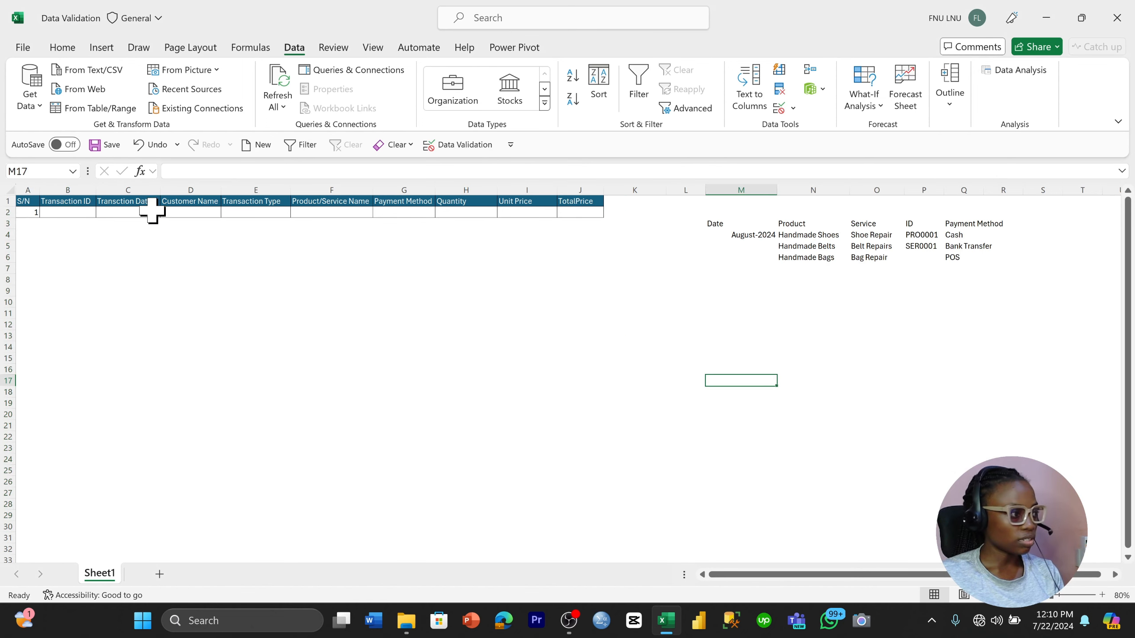
# Enter PRO0001 as the Transaction ID in B2 and 2 as the S/N in A3
pyautogui.click(78, 214)
pyautogui.write('PRO0001')
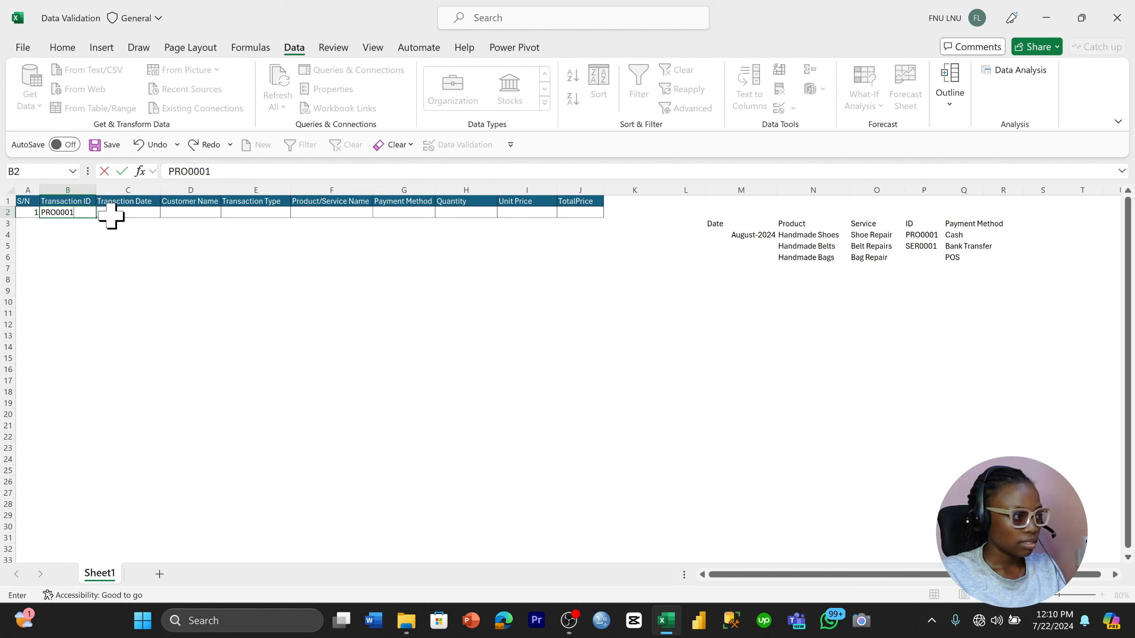
pyautogui.press('Return')
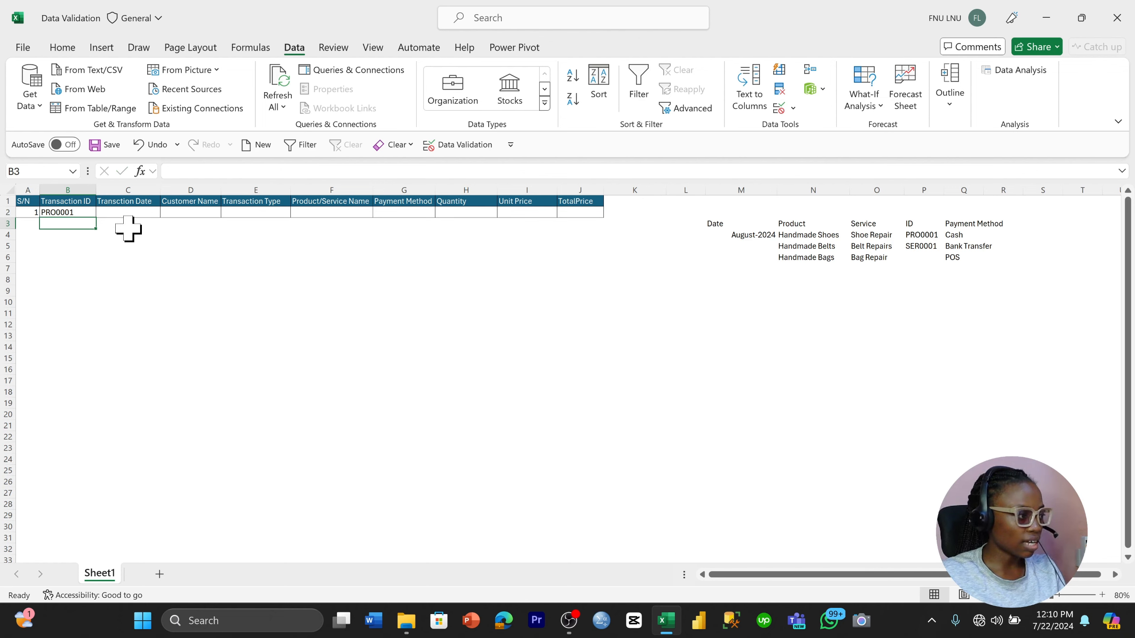
pyautogui.click(29, 223)
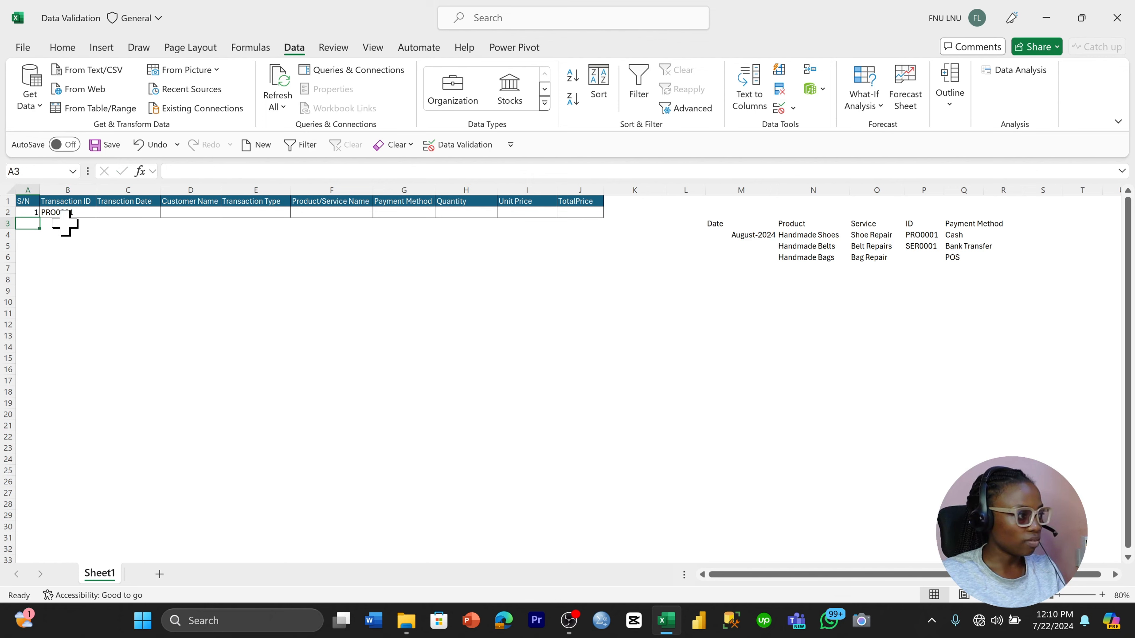
pyautogui.write('2')
pyautogui.press('Tab')
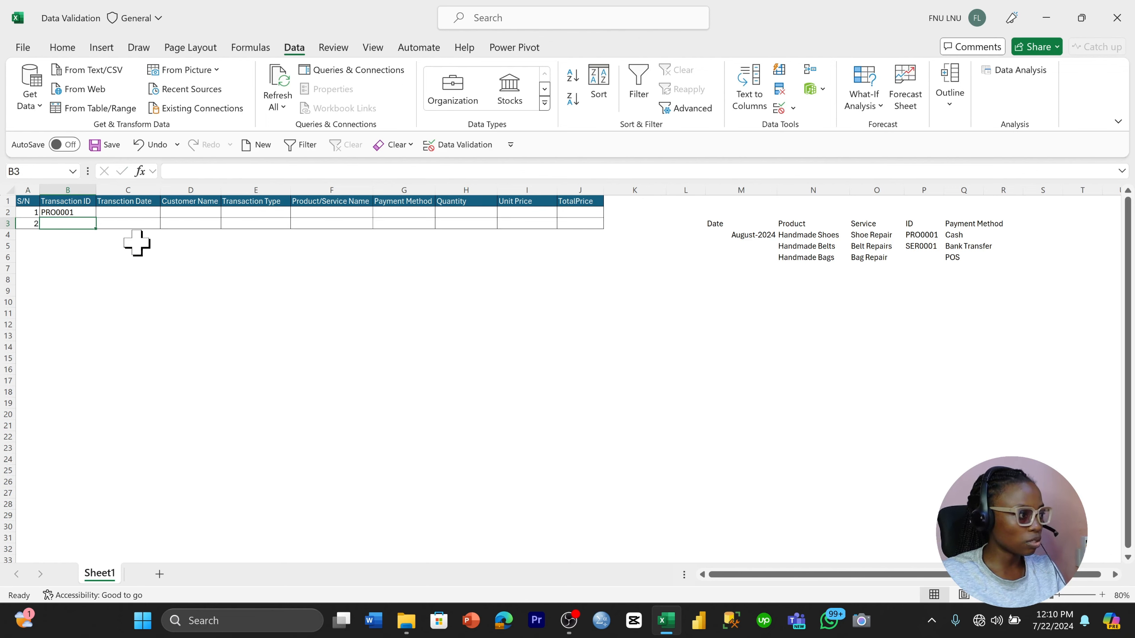
# Try to enter the invalid Transaction ID OUHDW HJED in B3, retry it once, and cancel the entry
pyautogui.write('OUHDW HJED')
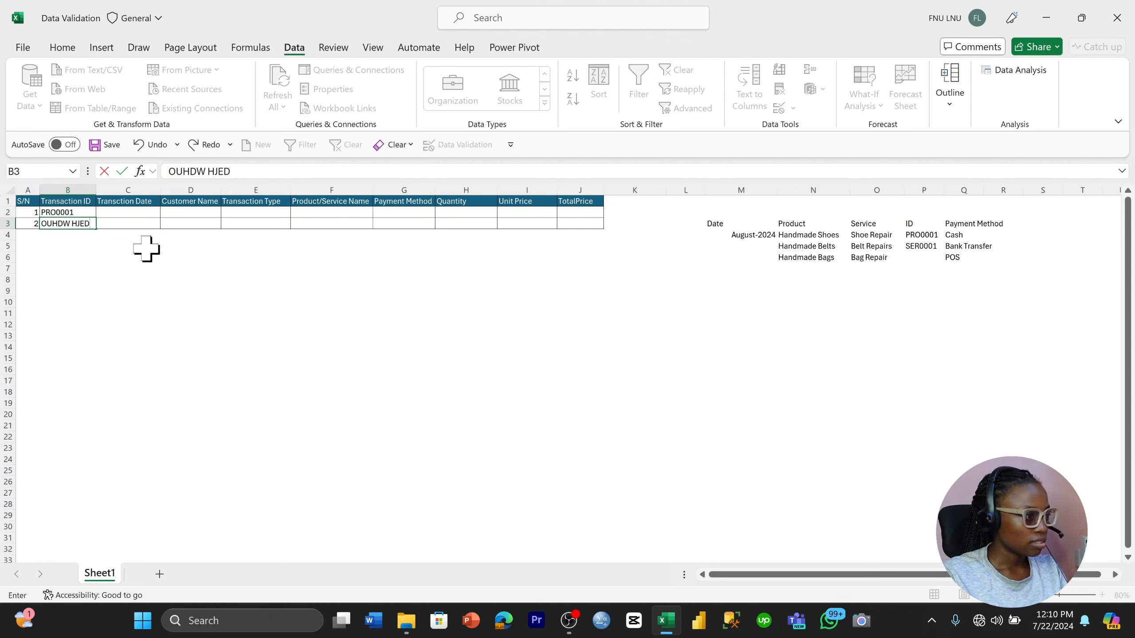
pyautogui.press('Return')
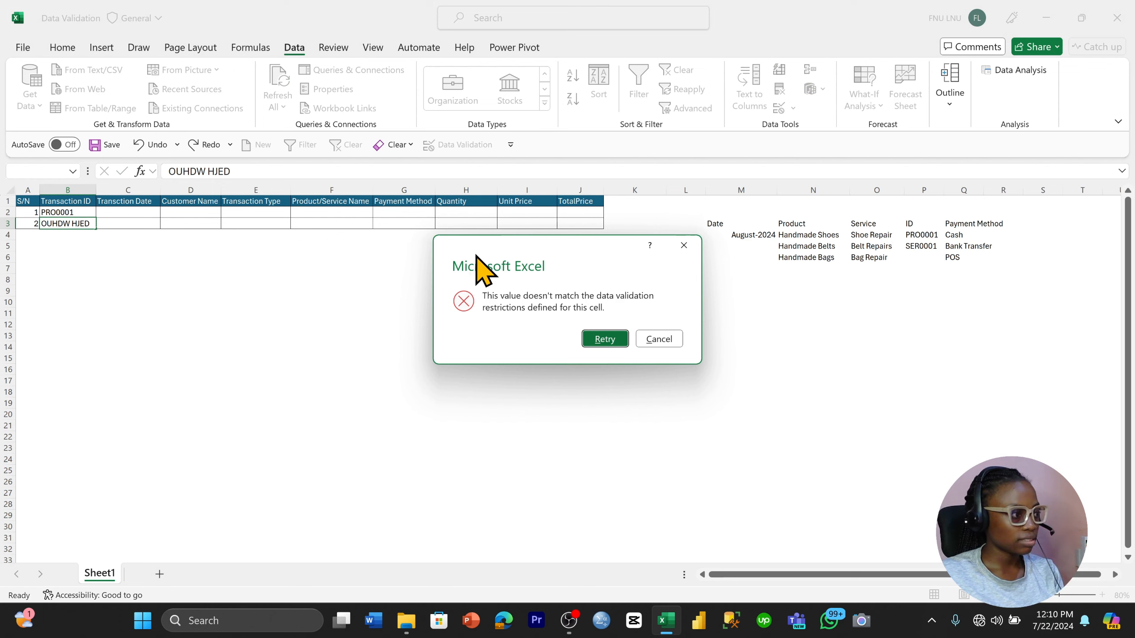
pyautogui.click(605, 338)
pyautogui.press('Return')
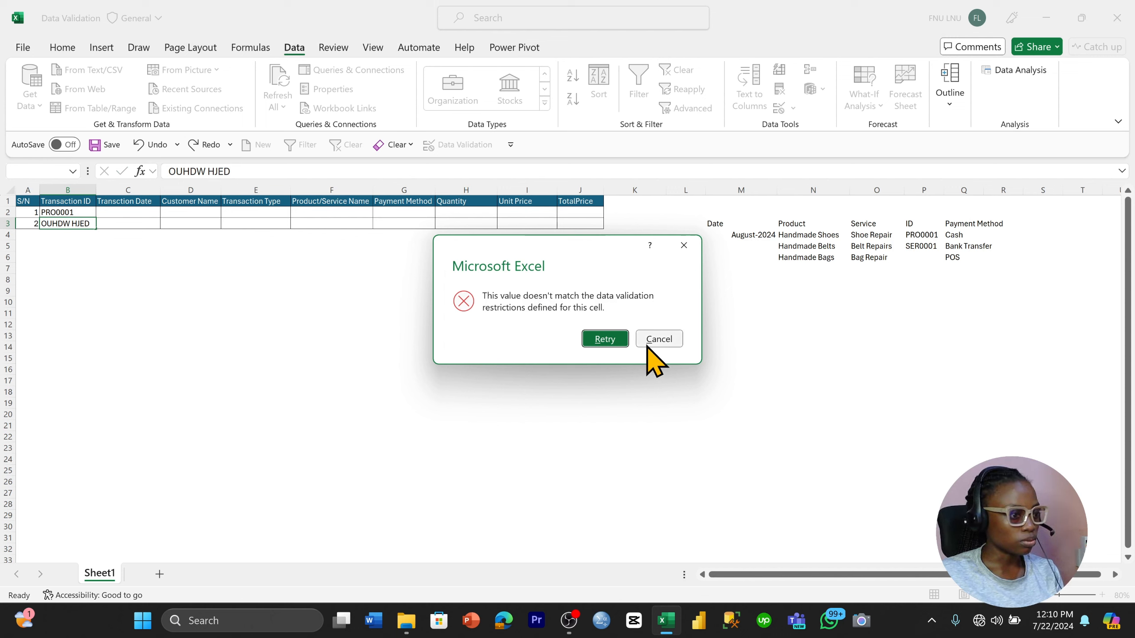
pyautogui.click(656, 339)
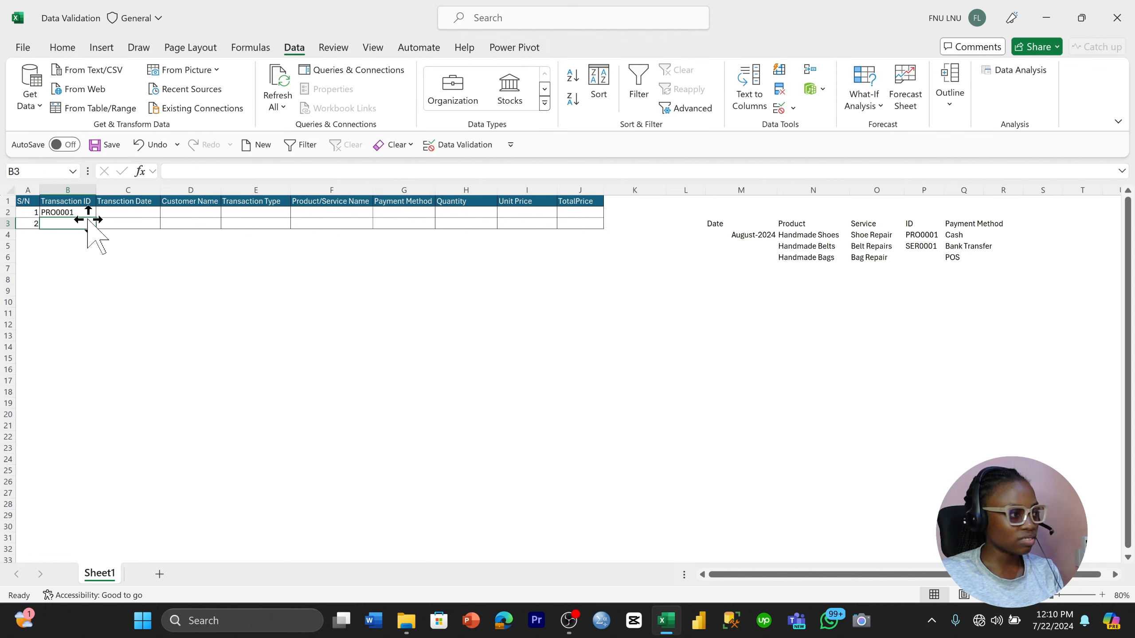
# Give B2's data validation an input message titled "Kindly input the transaction ID"
pyautogui.click(75, 213)
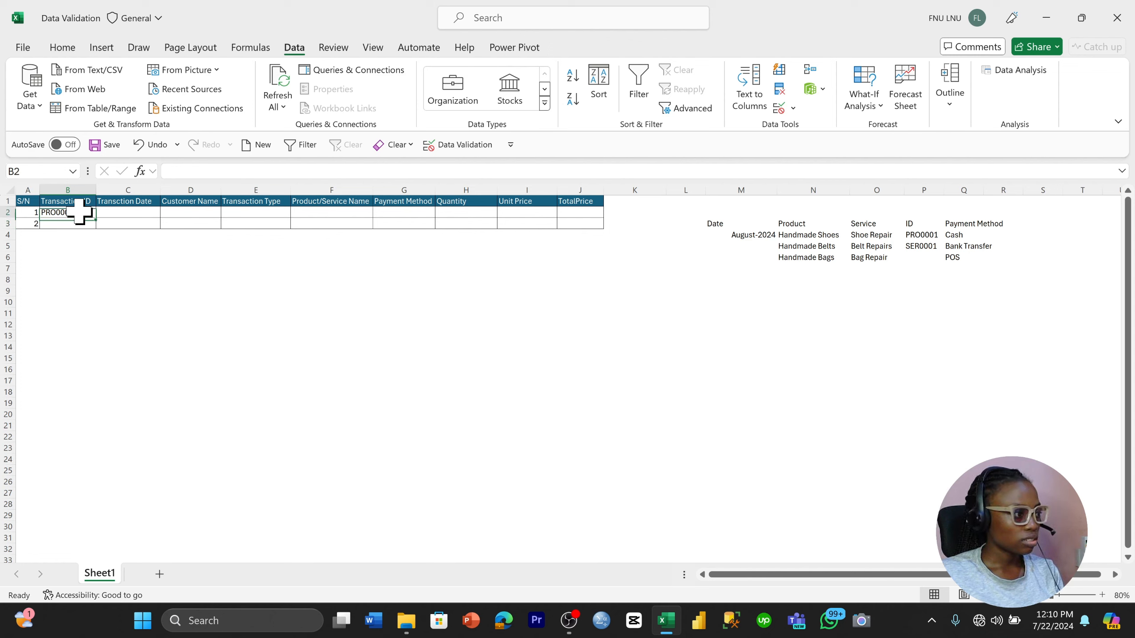
pyautogui.click(780, 111)
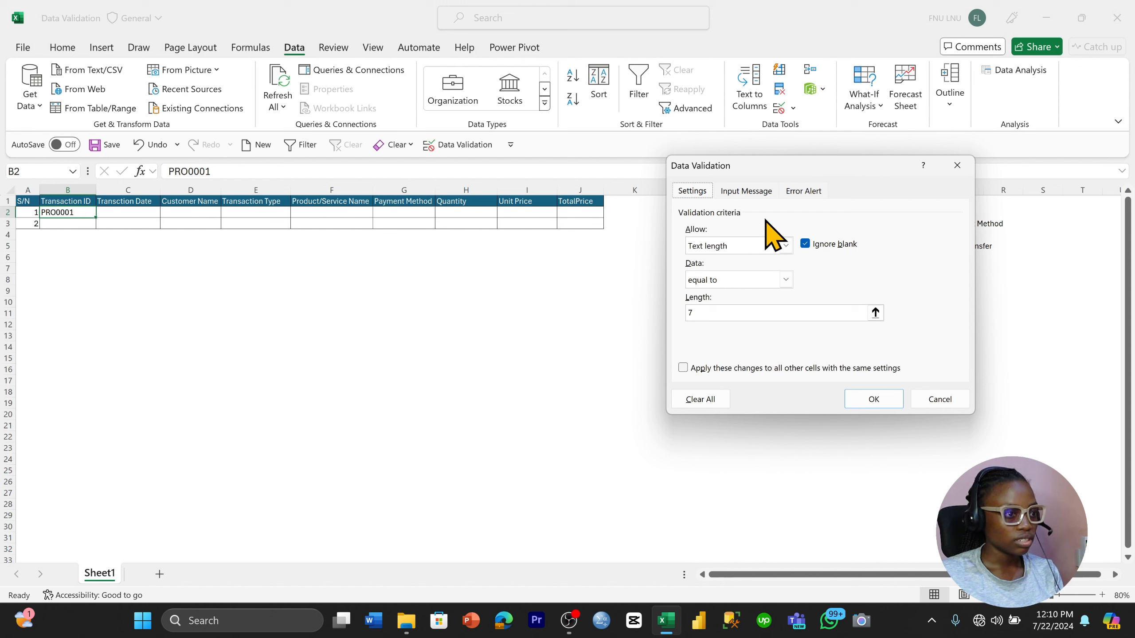
pyautogui.click(750, 196)
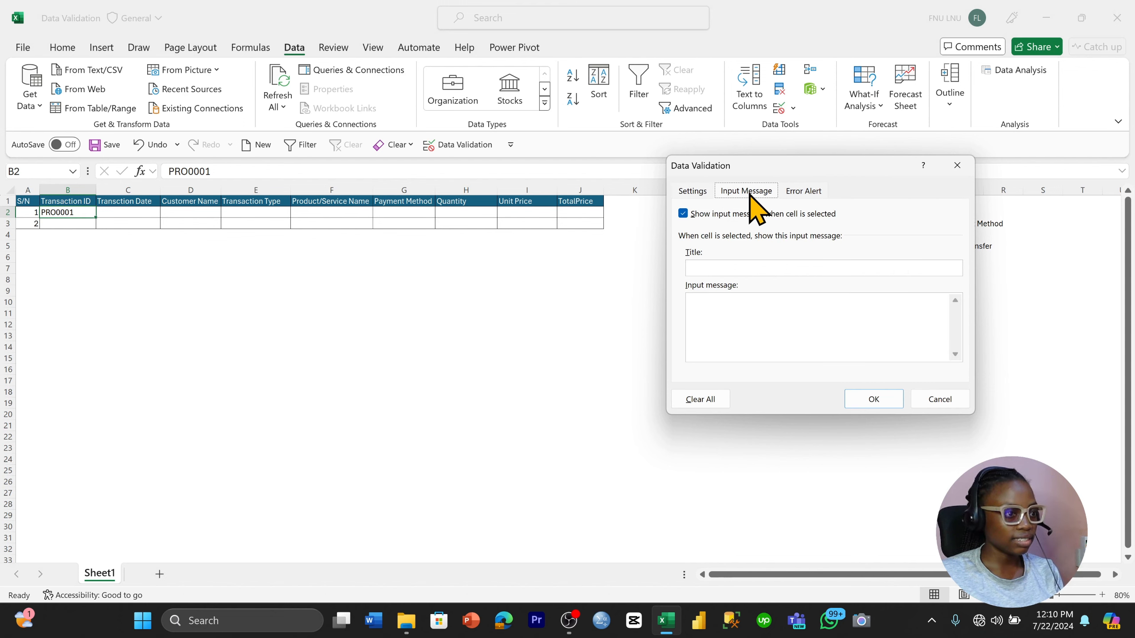
pyautogui.click(769, 270)
pyautogui.click(758, 271)
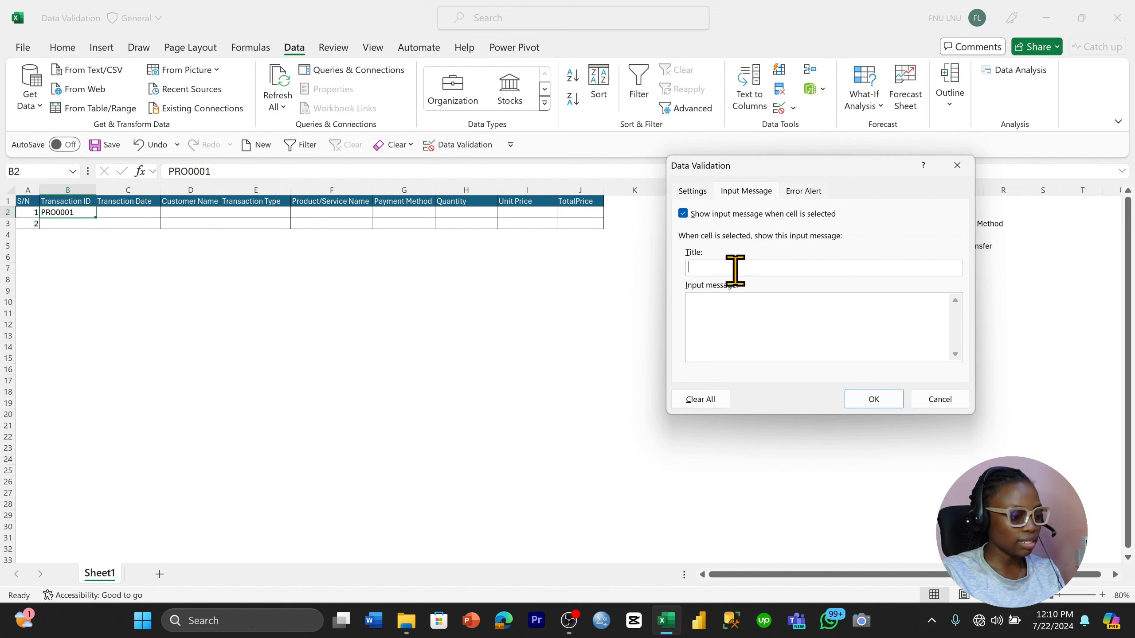
pyautogui.write('K')
pyautogui.press('capslock')
pyautogui.write('indly input the transaction')
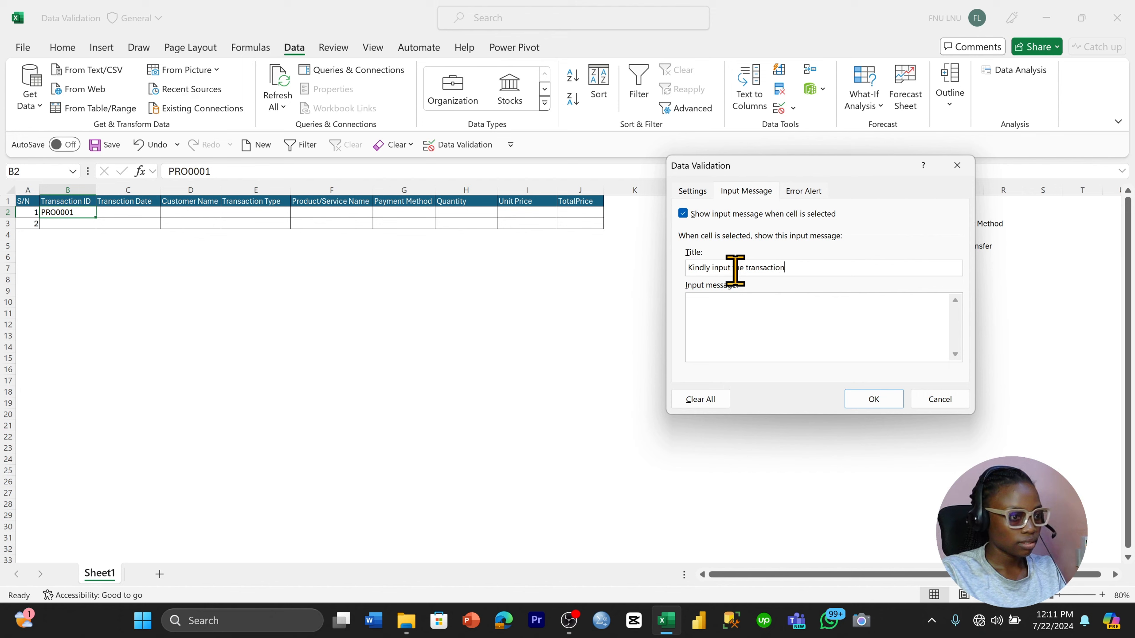
pyautogui.press('capslock')
pyautogui.write('IS')
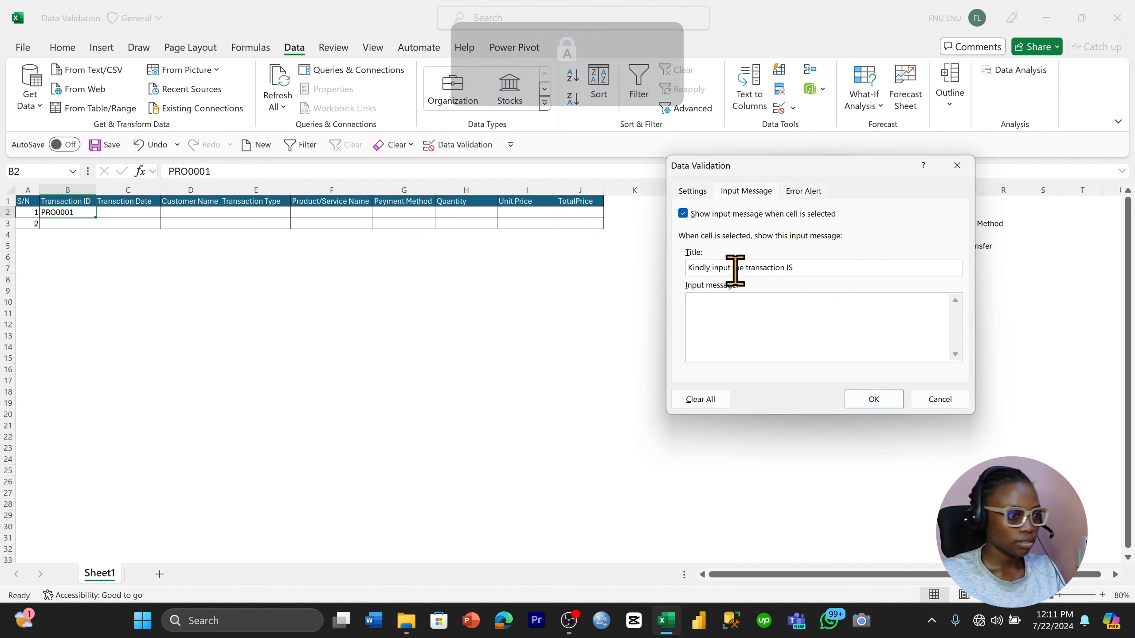
pyautogui.press('BackSpace')
pyautogui.write('D')
# Set B2's input message text to "Transaction ID is 7 letters" and apply the validation
pyautogui.click(740, 310)
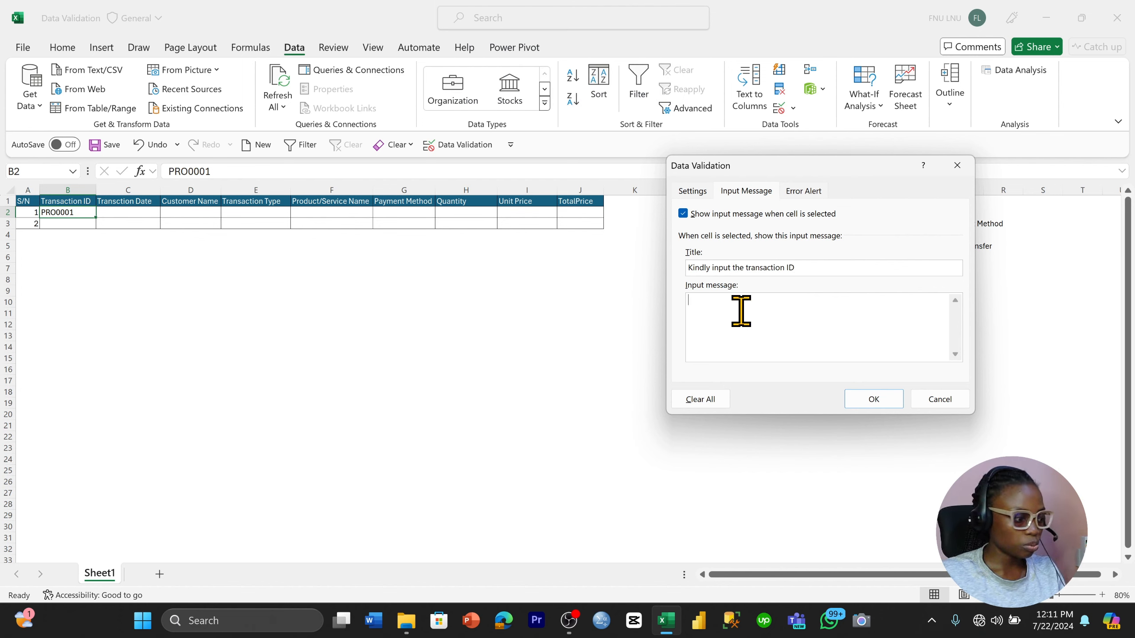
pyautogui.write('T')
pyautogui.press('capslock')
pyautogui.write('ransa')
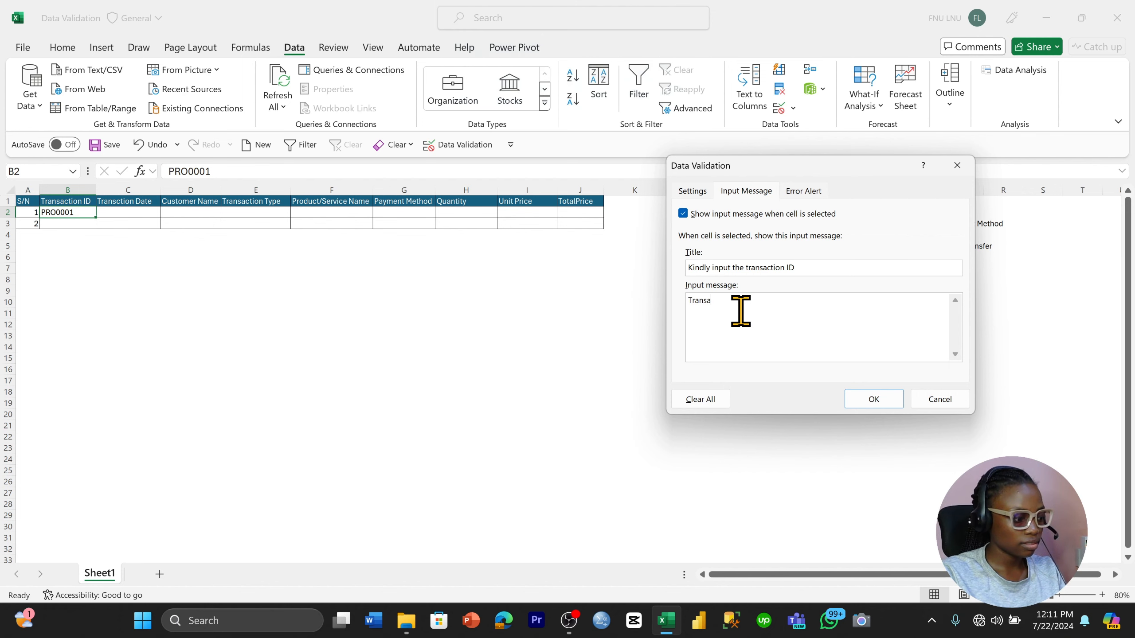
pyautogui.write('ction')
pyautogui.press('capslock')
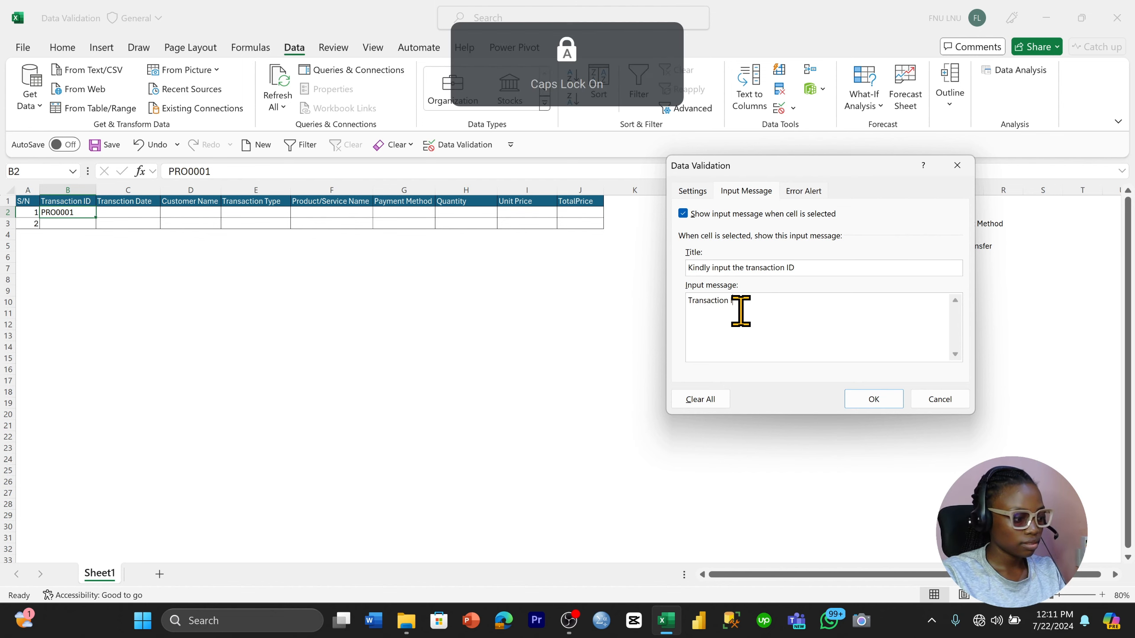
pyautogui.write('ID')
pyautogui.press('capslock')
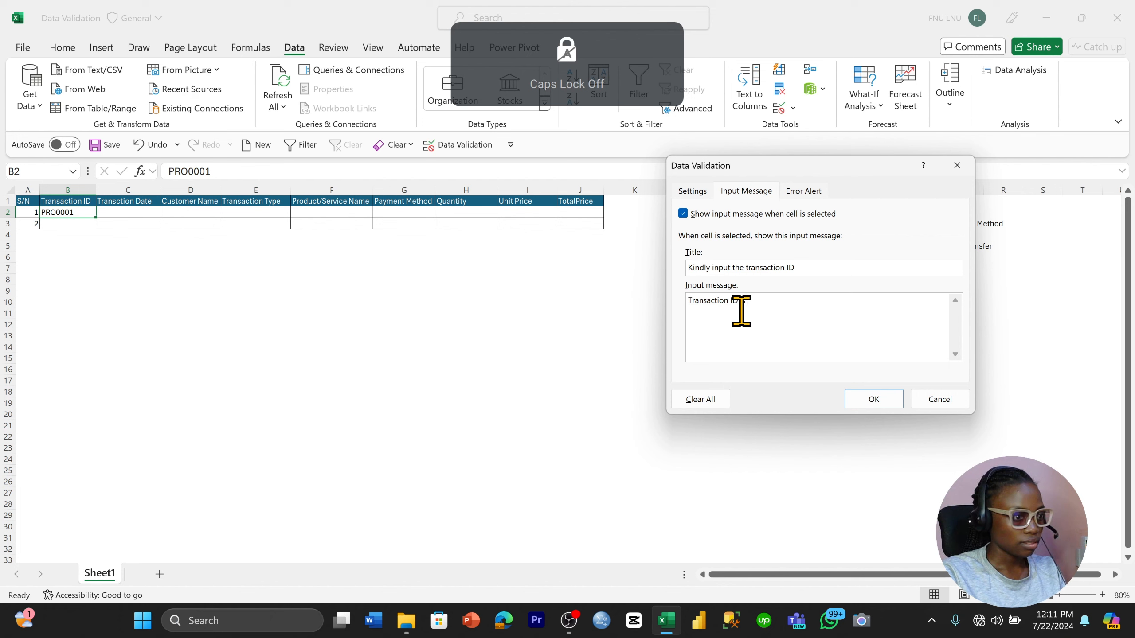
pyautogui.write('is a')
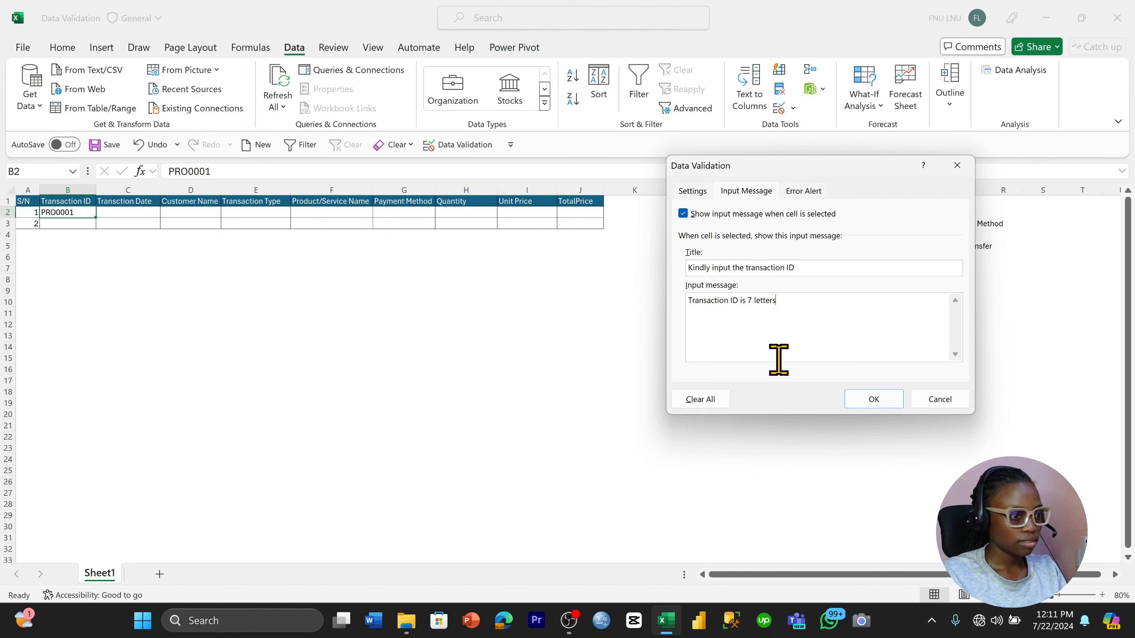
pyautogui.click(876, 399)
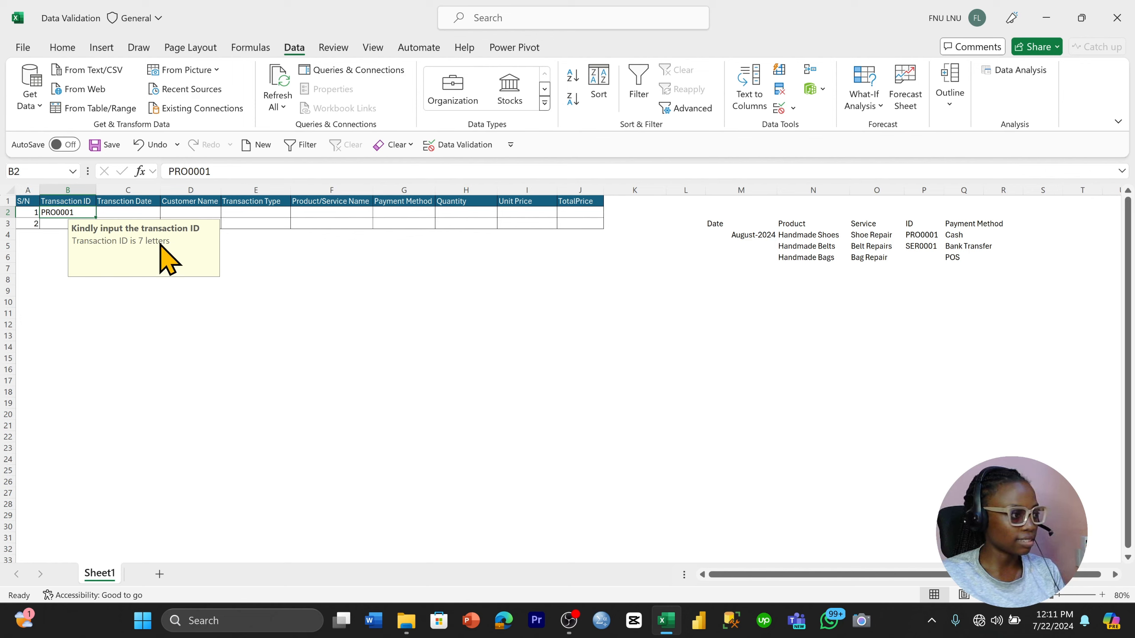
pyautogui.click(226, 247)
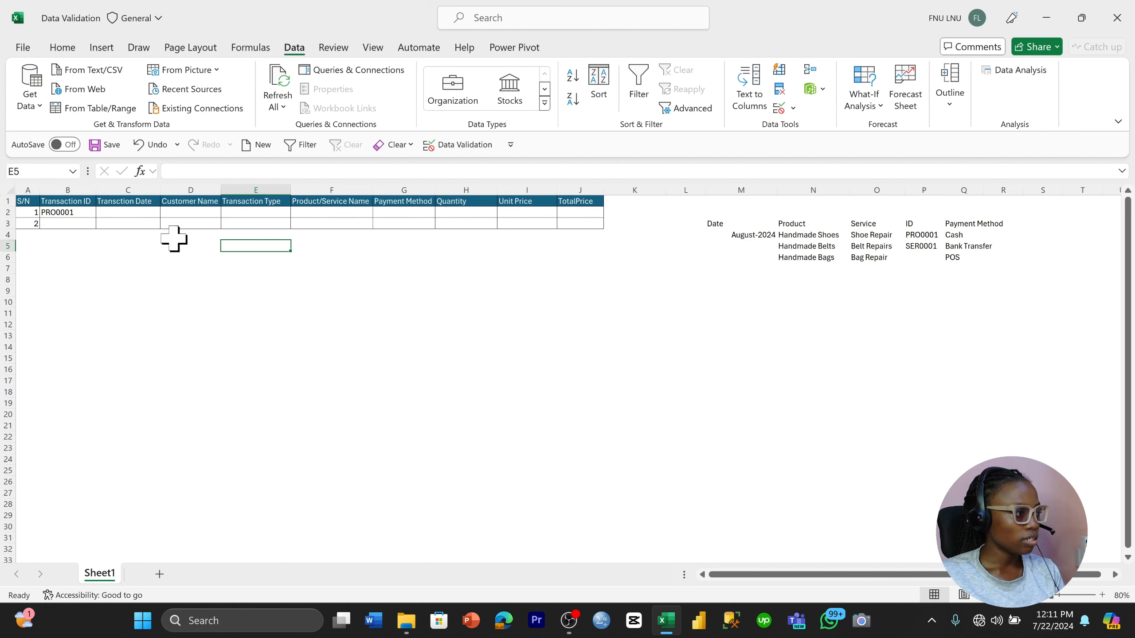
# Give B2's data validation a Stop-style error alert titled "You've inputed the wrong ID"
pyautogui.click(84, 213)
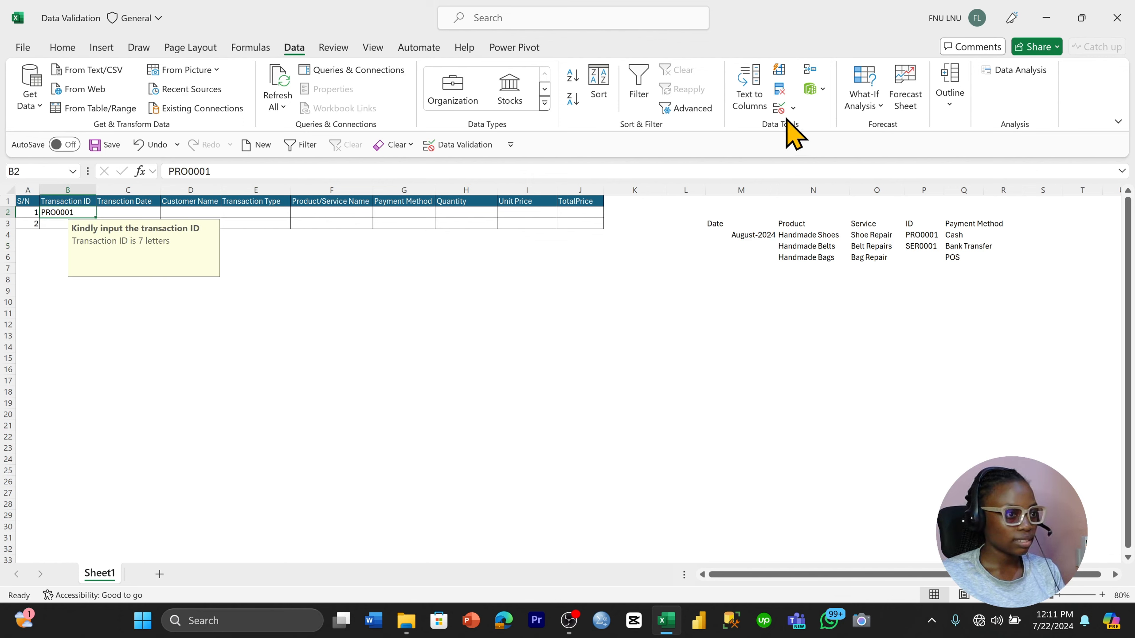
pyautogui.click(780, 109)
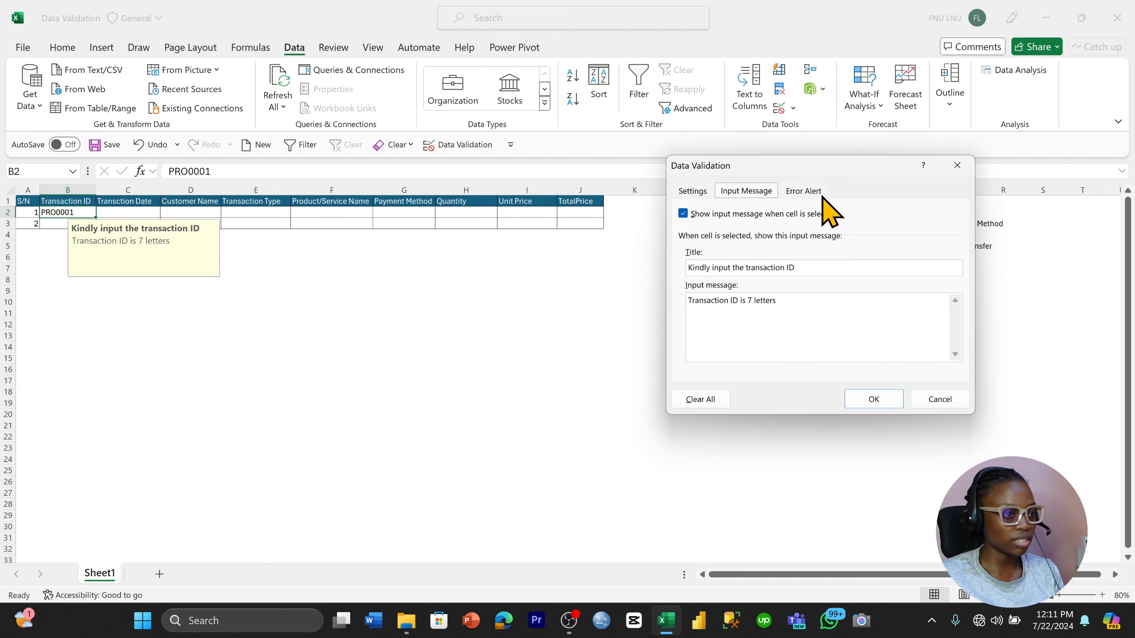
pyautogui.click(804, 192)
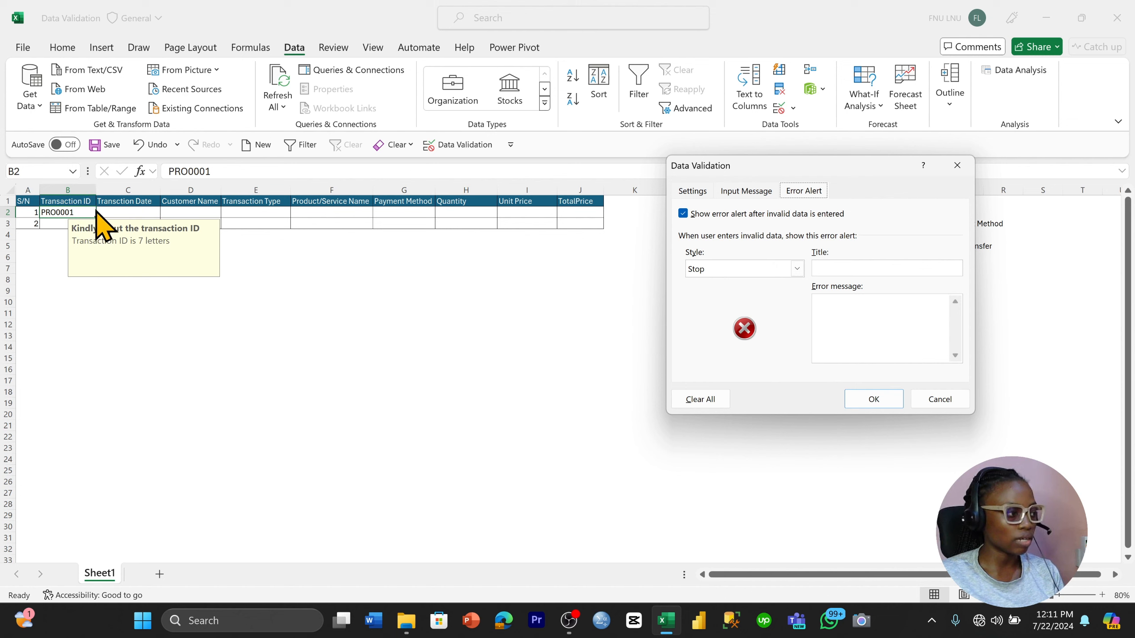
pyautogui.click(797, 269)
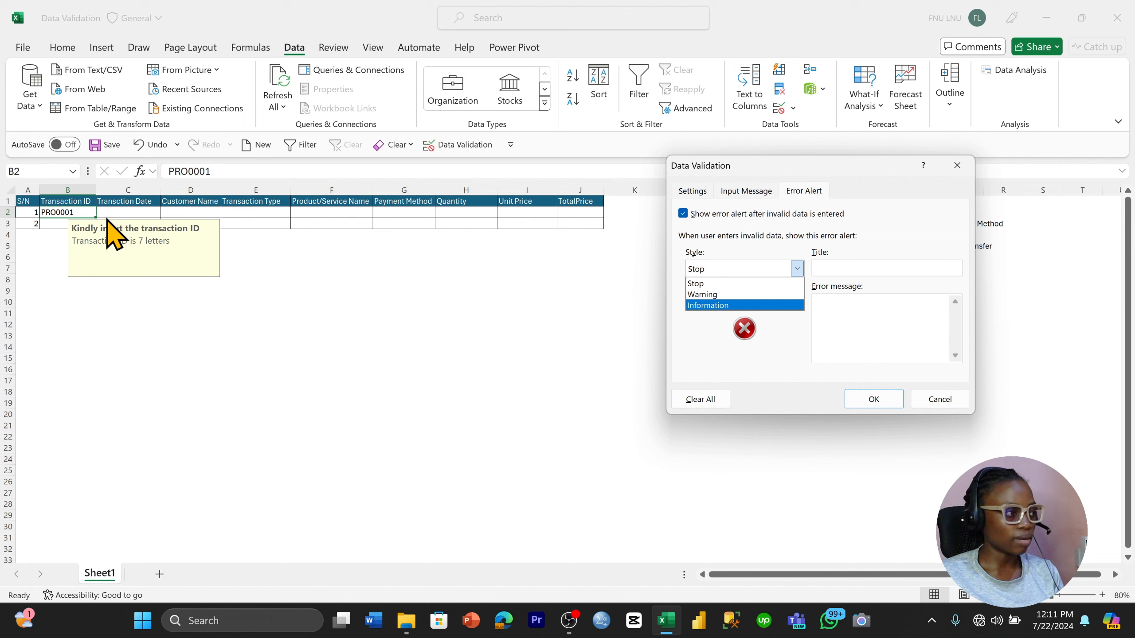
pyautogui.click(699, 283)
pyautogui.click(880, 270)
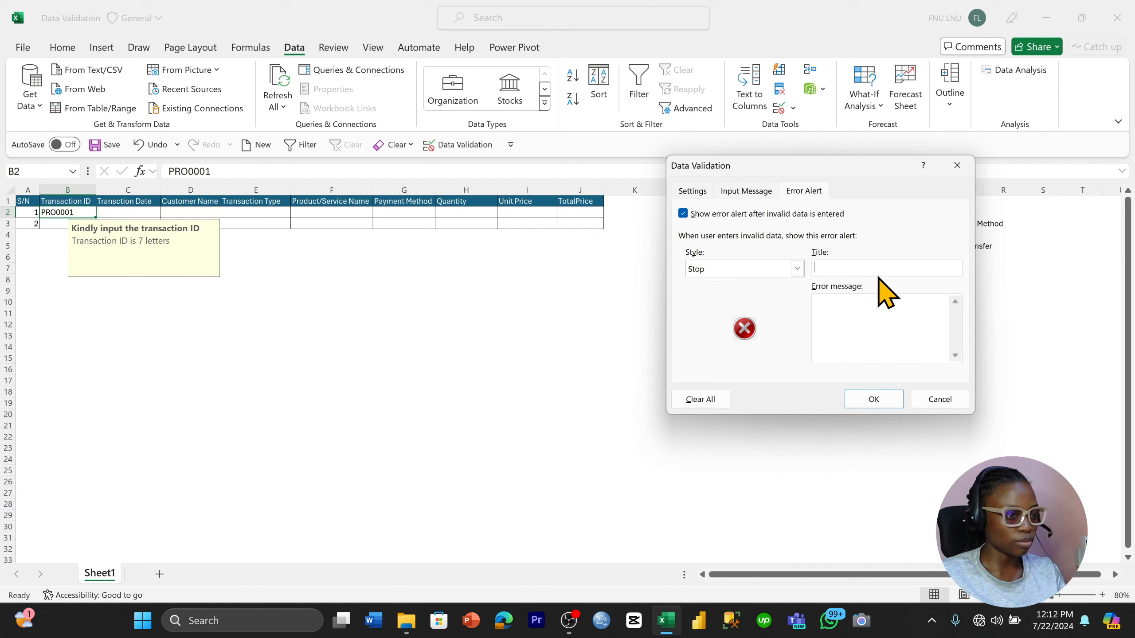
pyautogui.press('capslock')
pyautogui.write('Y')
pyautogui.press('capslock')
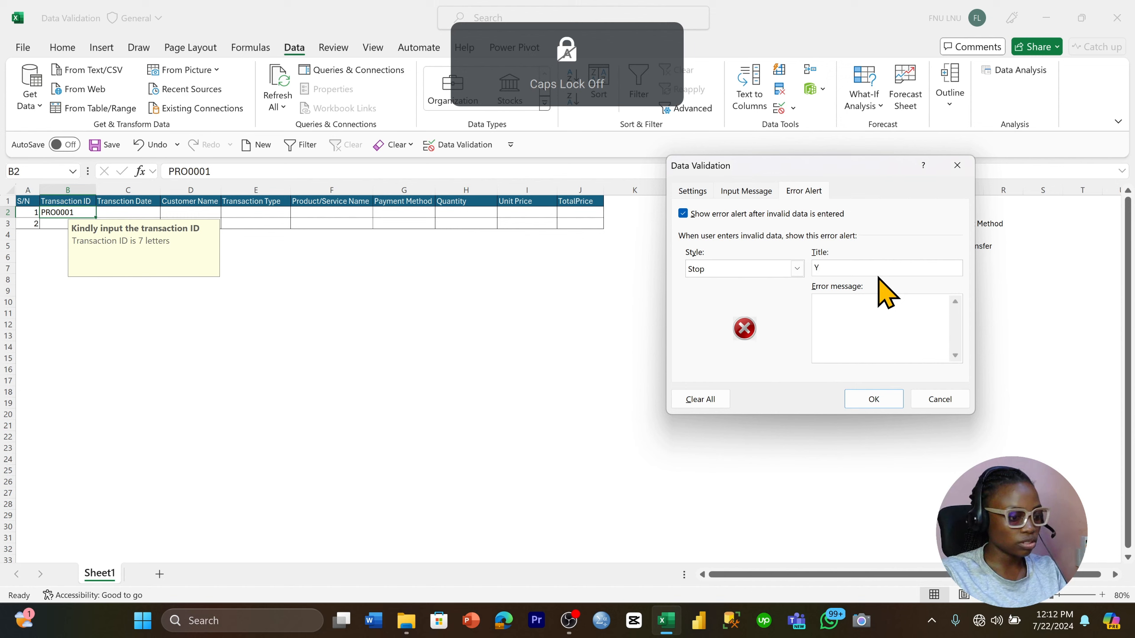
pyautogui.write("ou've inputed the wrong")
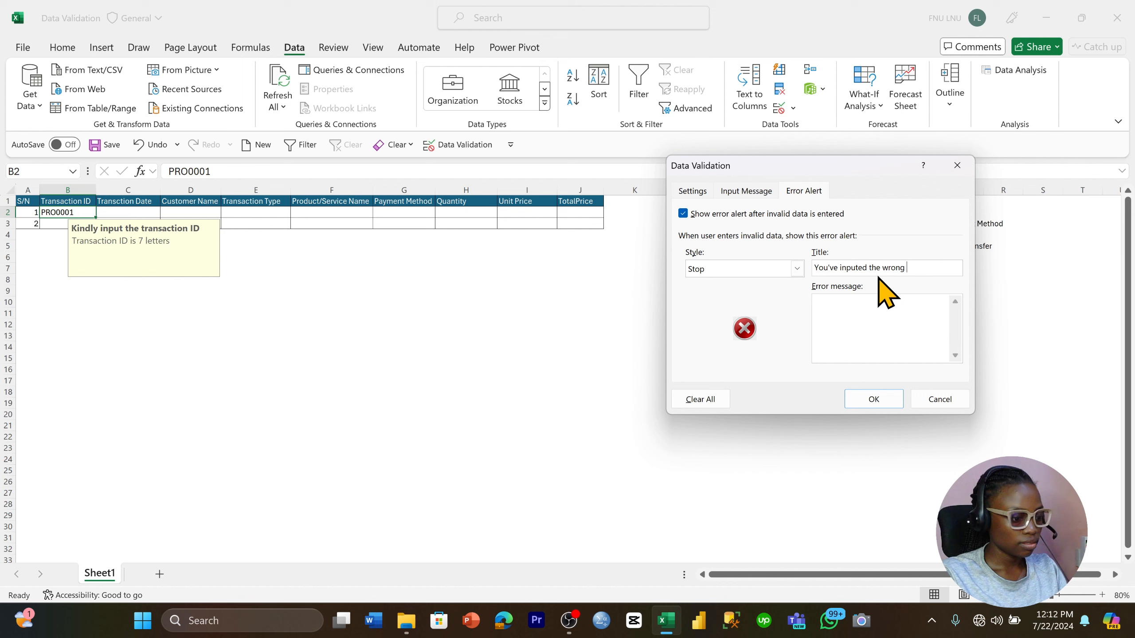
pyautogui.press('capslock')
pyautogui.write('ID')
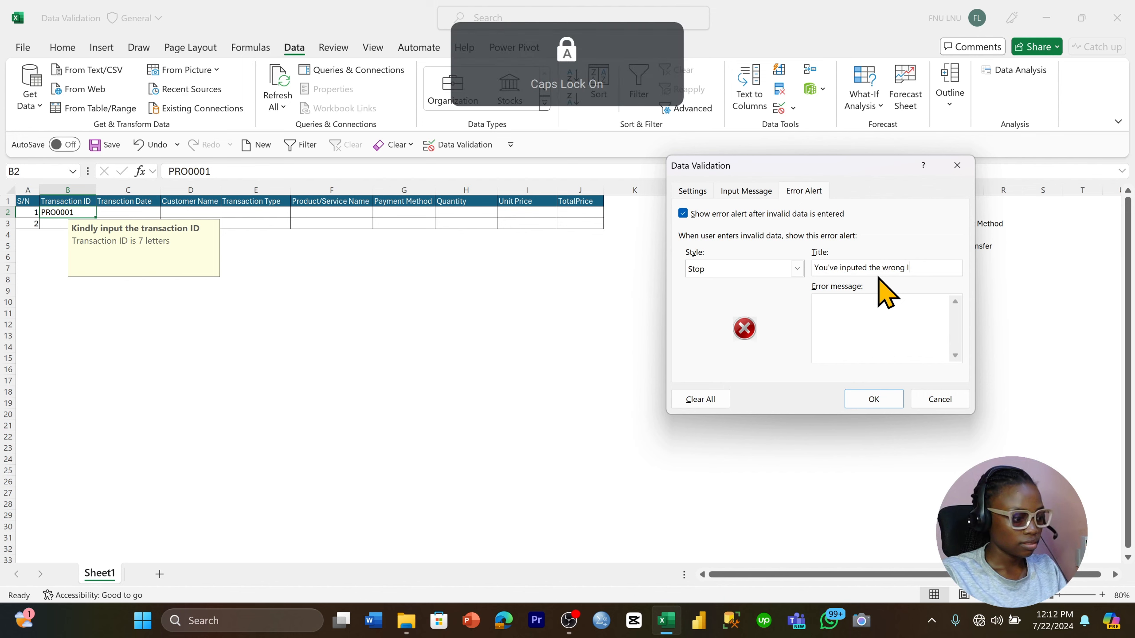
# Set the error alert's message to "Make sure it is seven letters" and apply the validation
pyautogui.click(855, 300)
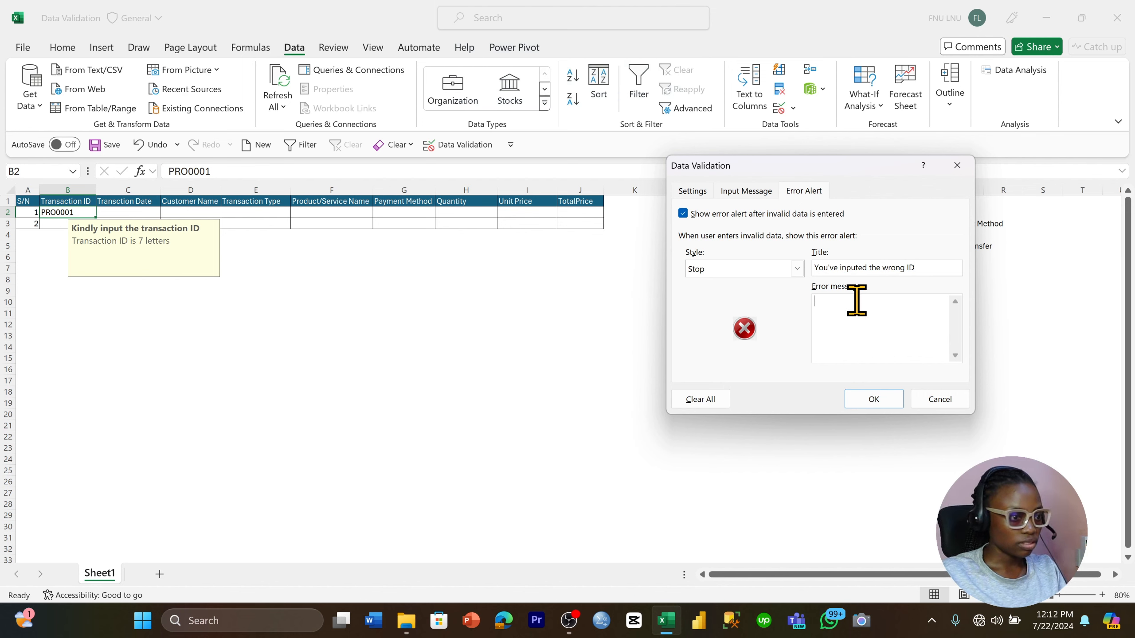
pyautogui.write('M')
pyautogui.press('capslock')
pyautogui.write('ake sure it is seven letters')
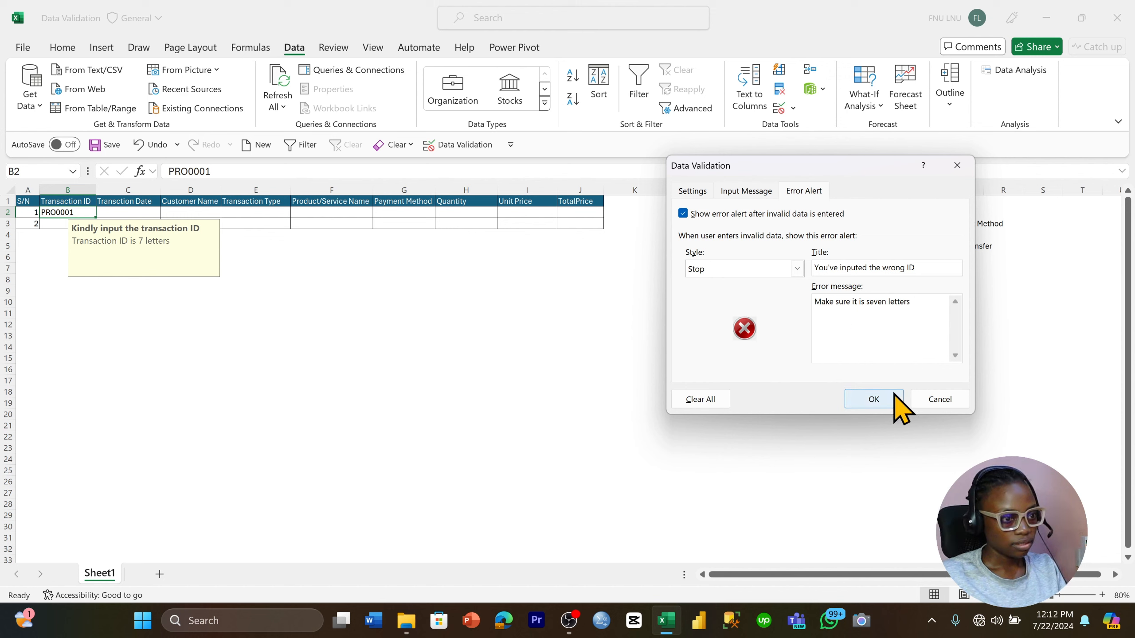
pyautogui.click(873, 398)
pyautogui.click(465, 292)
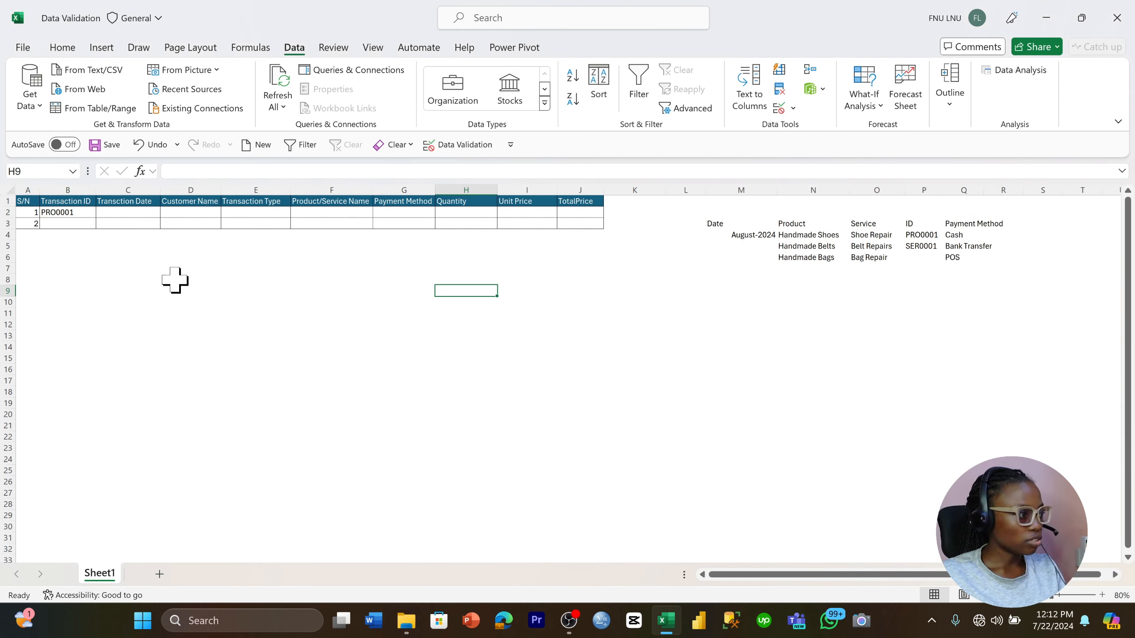
# Try to change the Transaction ID in B2 to PRO001 and dismiss the entry
pyautogui.click(90, 214)
pyautogui.click(219, 172)
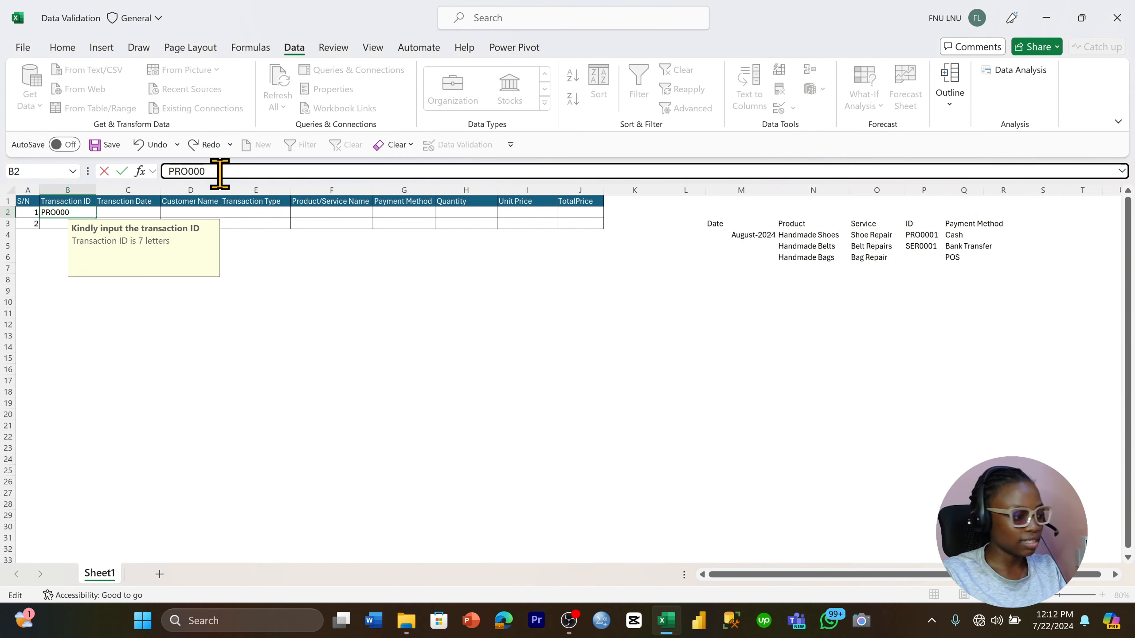
pyautogui.press('Return')
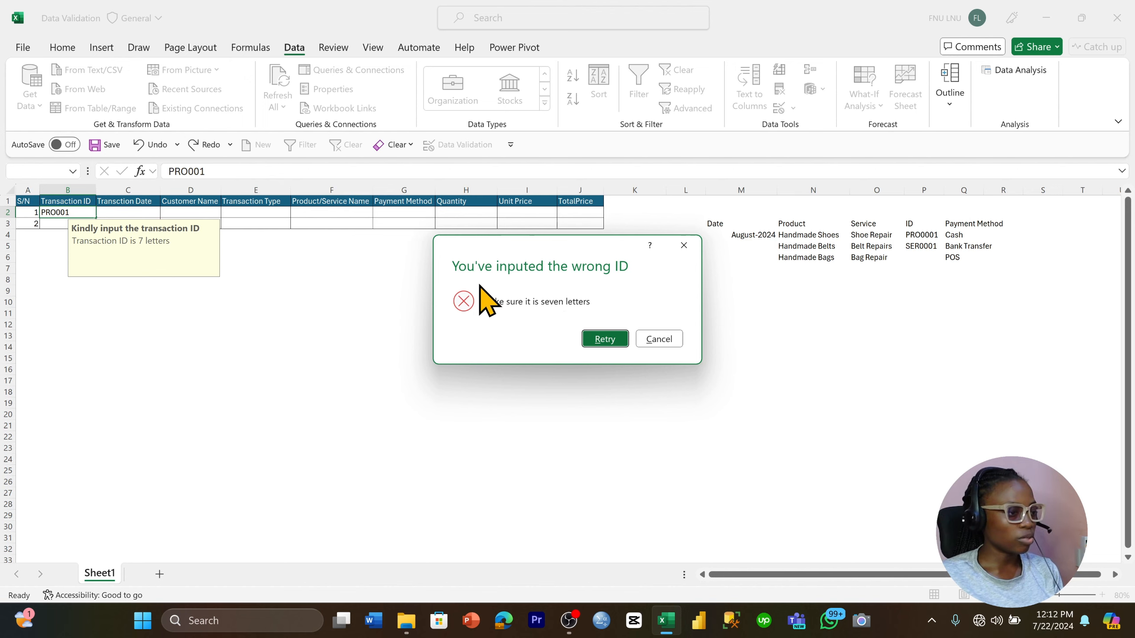
pyautogui.click(687, 255)
pyautogui.click(437, 316)
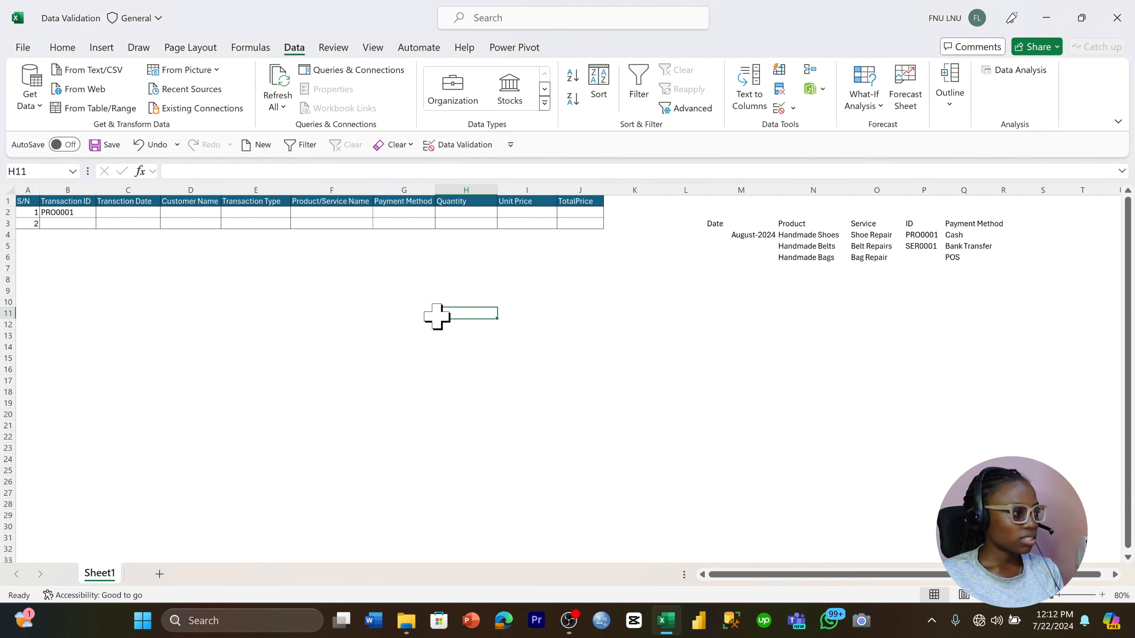
# Clear the S/N value from A3
pyautogui.click(82, 214)
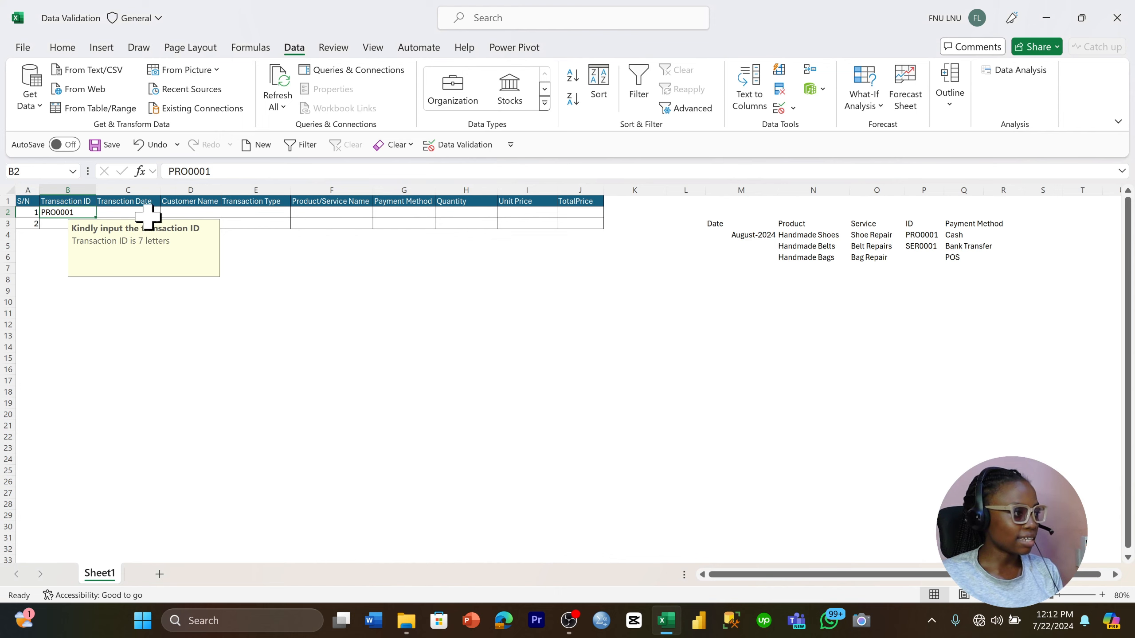
pyautogui.click(147, 212)
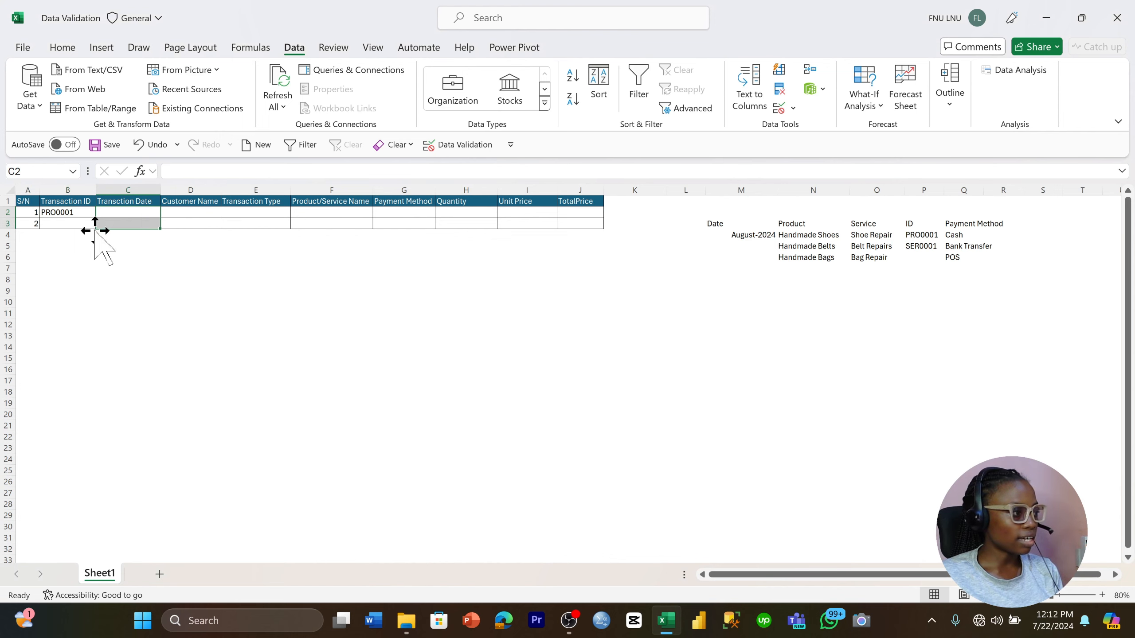
pyautogui.click(34, 225)
pyautogui.hotkey('ctrl', 'z')
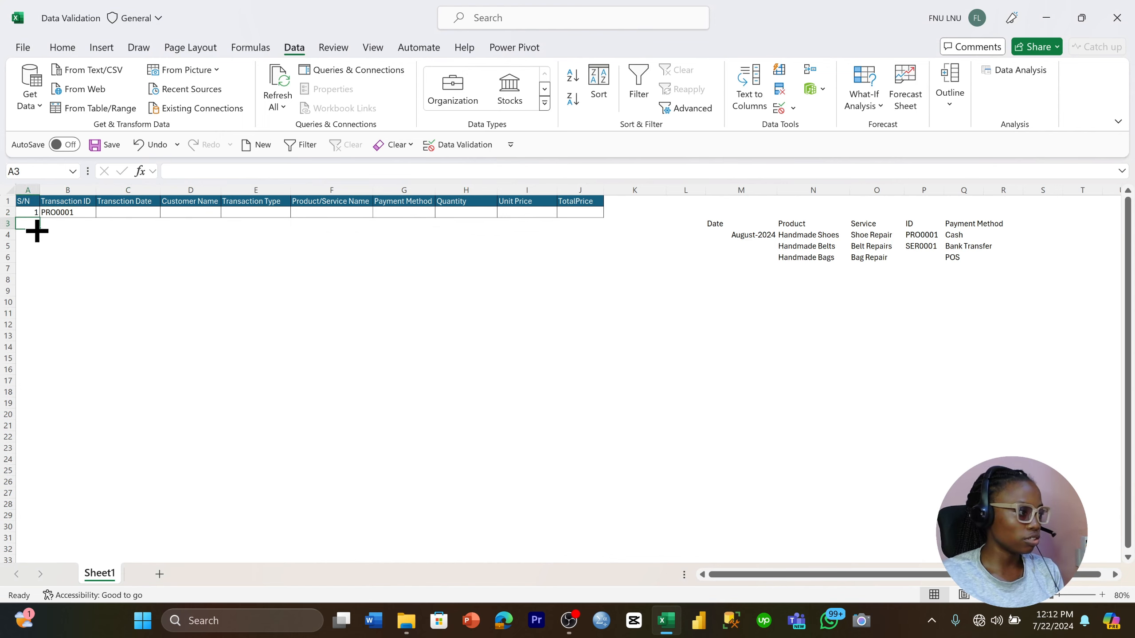
# Start a data validation rule for the Transaction Date cells C2:C30 that allows only dates
pyautogui.moveTo(134, 213); pyautogui.dragTo(133, 527)
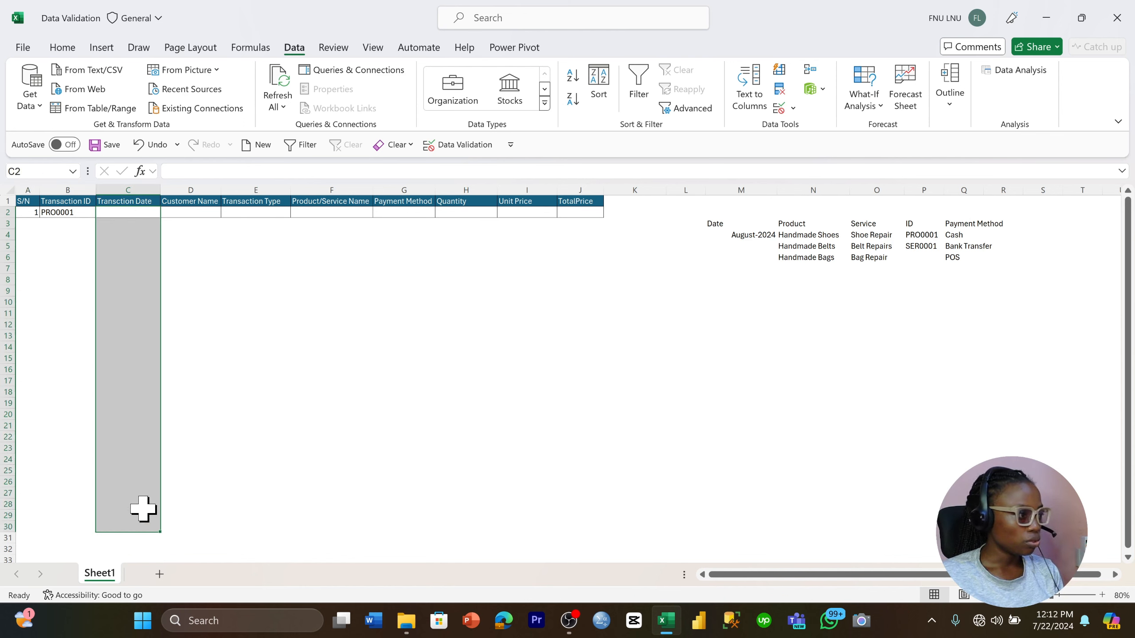
pyautogui.click(781, 112)
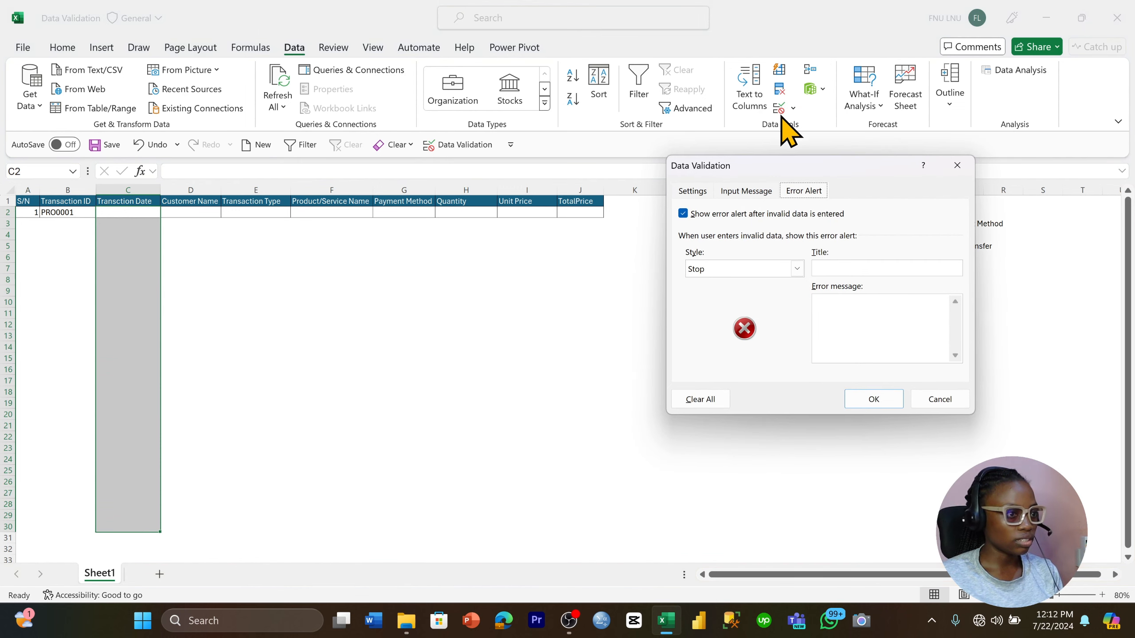
pyautogui.click(698, 193)
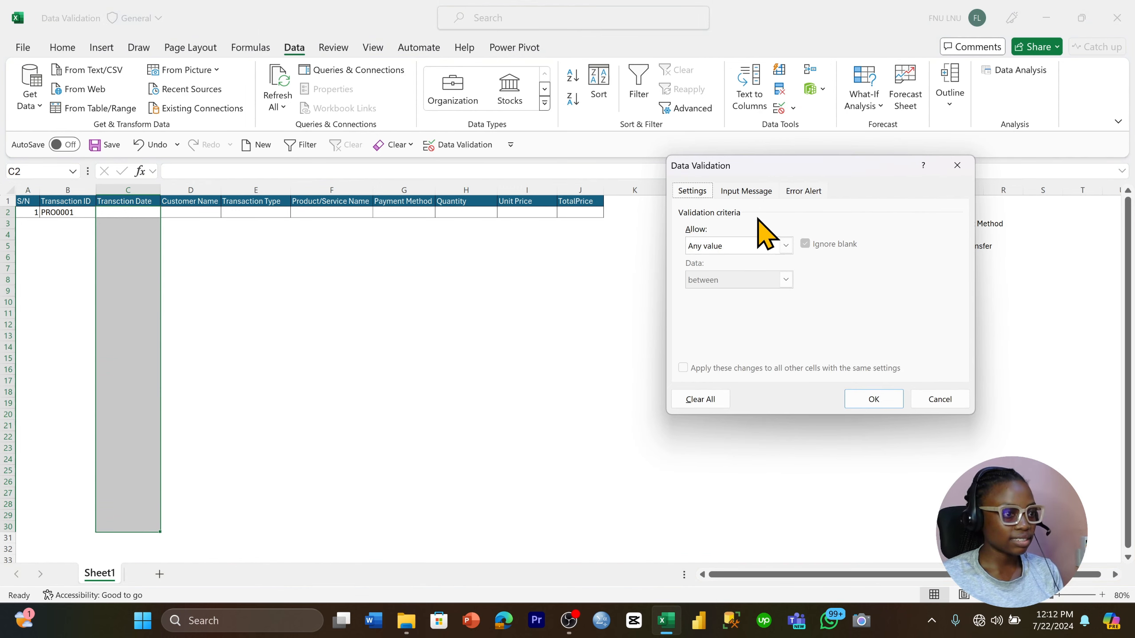
pyautogui.click(788, 250)
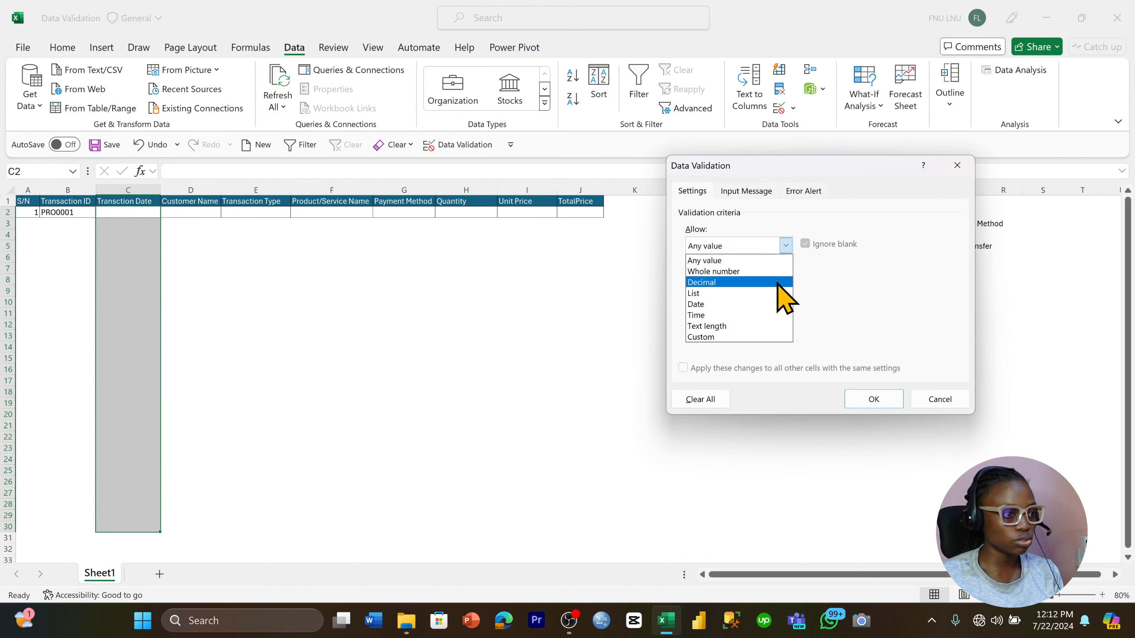
pyautogui.click(762, 305)
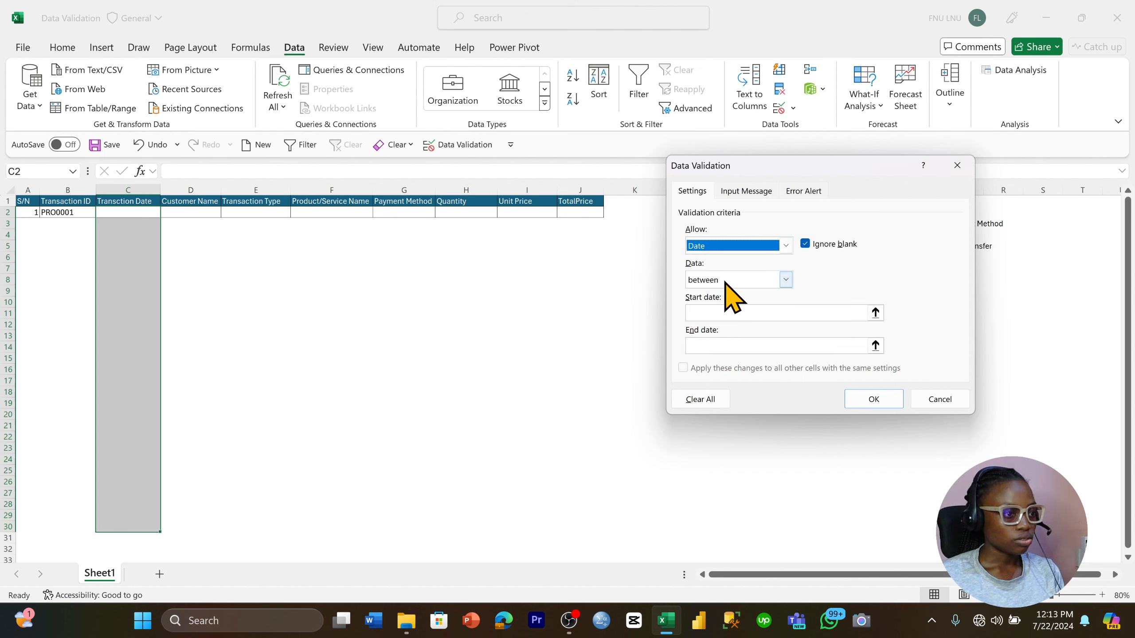
# Limit the allowed dates to between 8/1/2024 and 8/31/2024 and apply the rule
pyautogui.moveTo(751, 168); pyautogui.dragTo(618, 197)
pyautogui.click(588, 342)
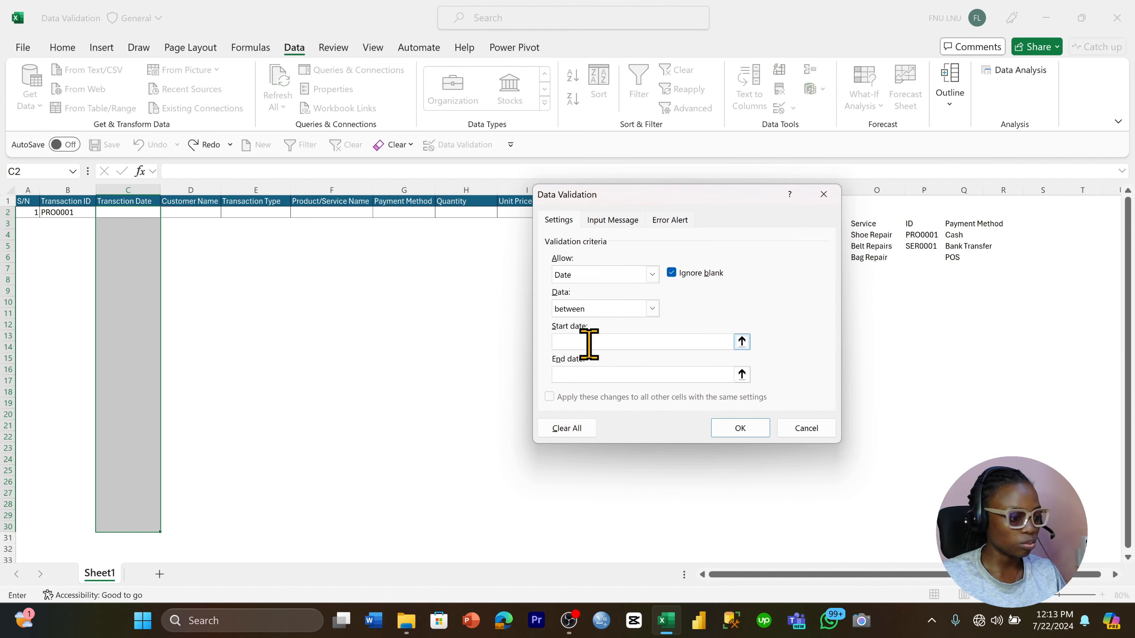
pyautogui.write('8/1/2024')
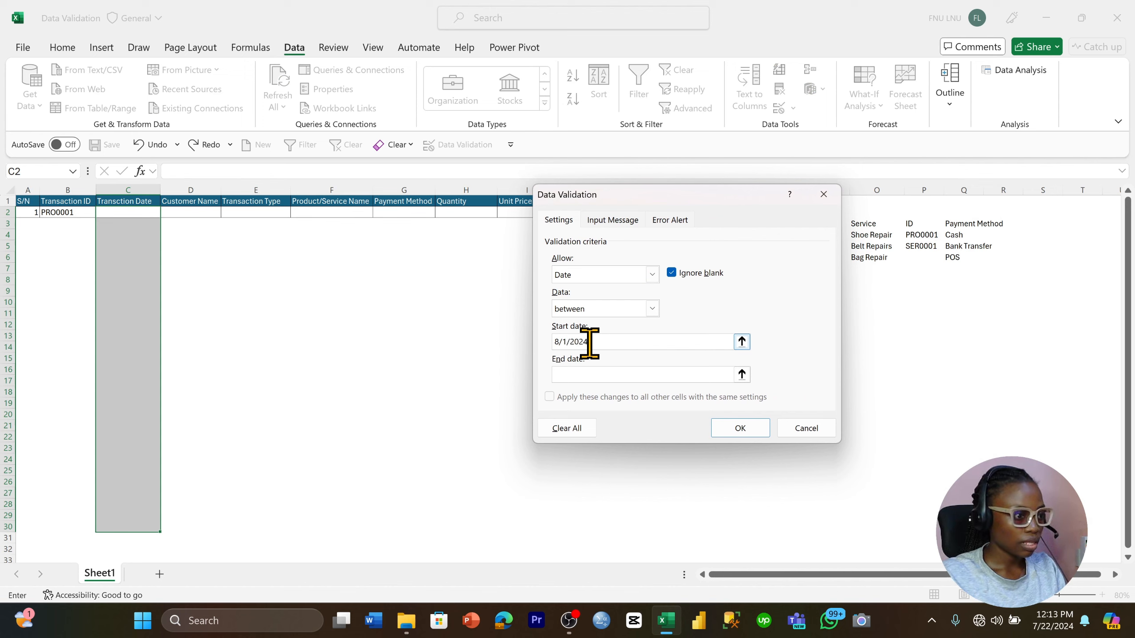
pyautogui.click(591, 373)
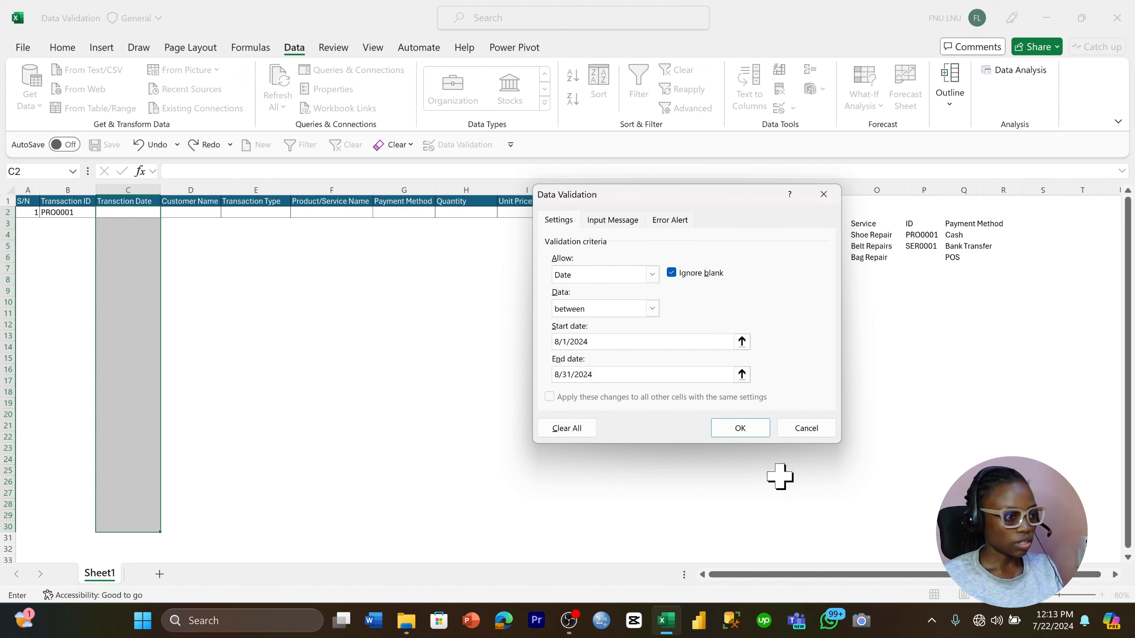
pyautogui.click(745, 432)
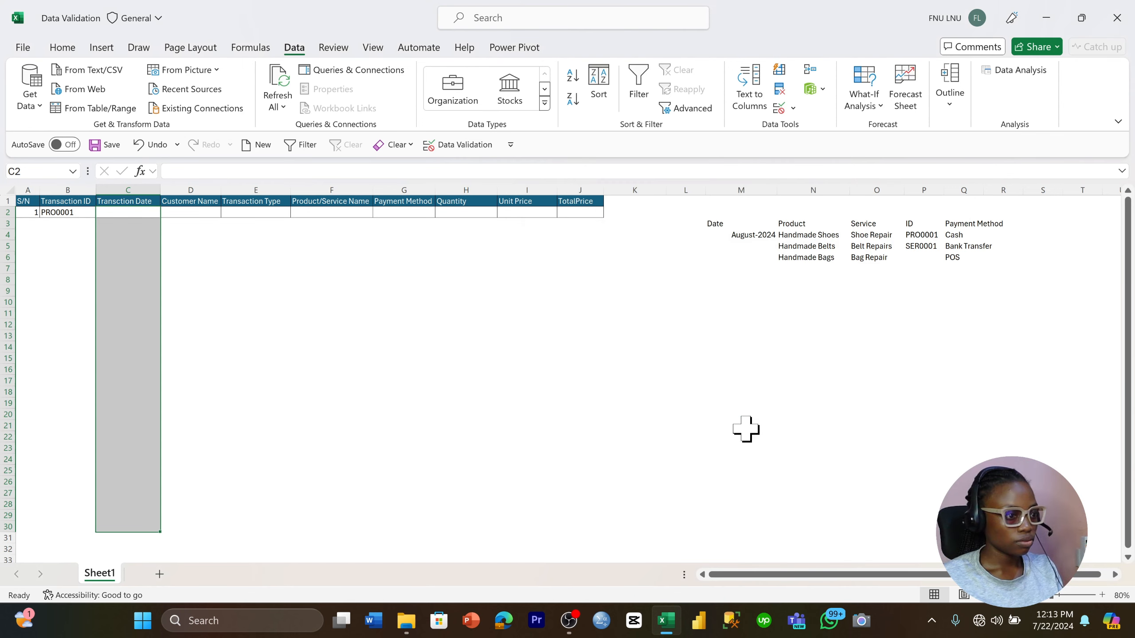
# Enter 8/8/2024 as the Transaction Date in C2
pyautogui.click(189, 214)
pyautogui.click(141, 213)
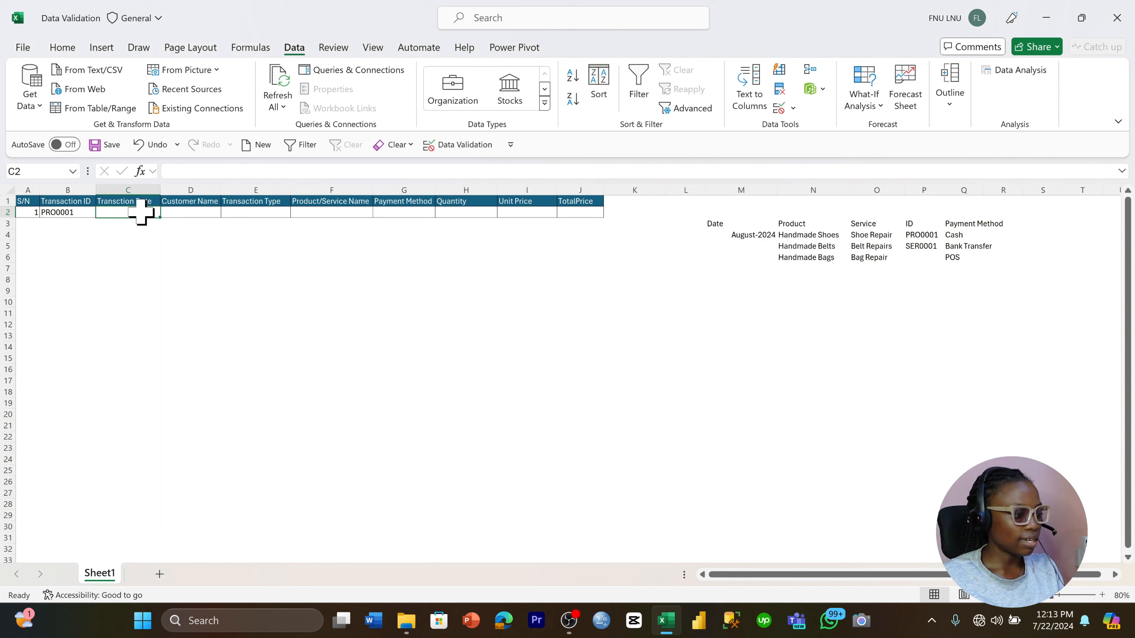
pyautogui.write('8/8/')
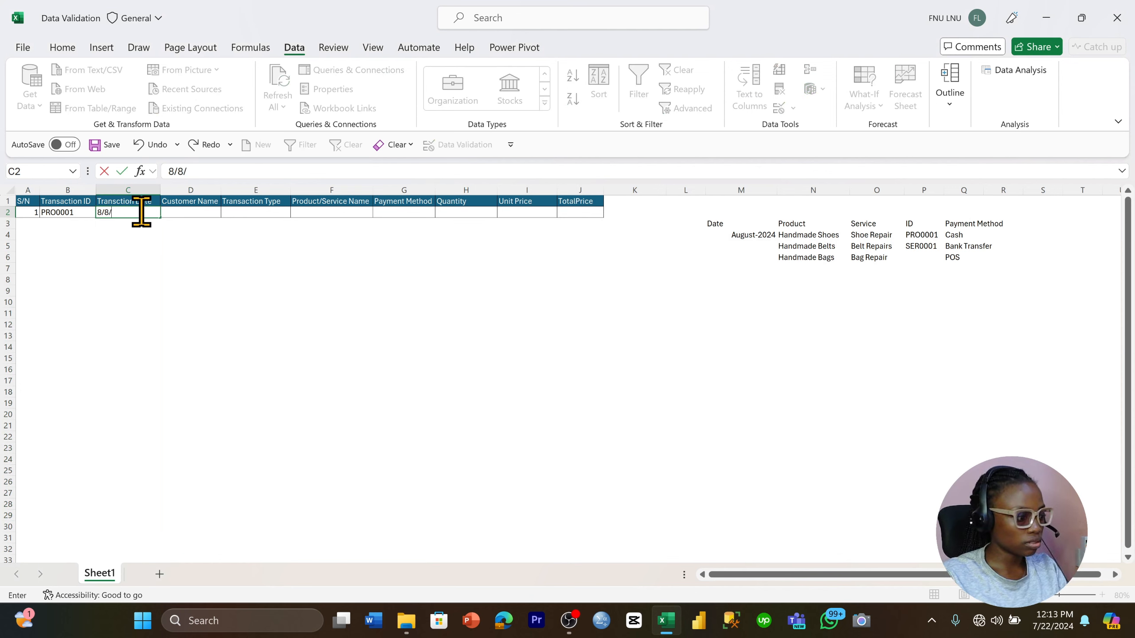
pyautogui.write('2024')
pyautogui.press('Return')
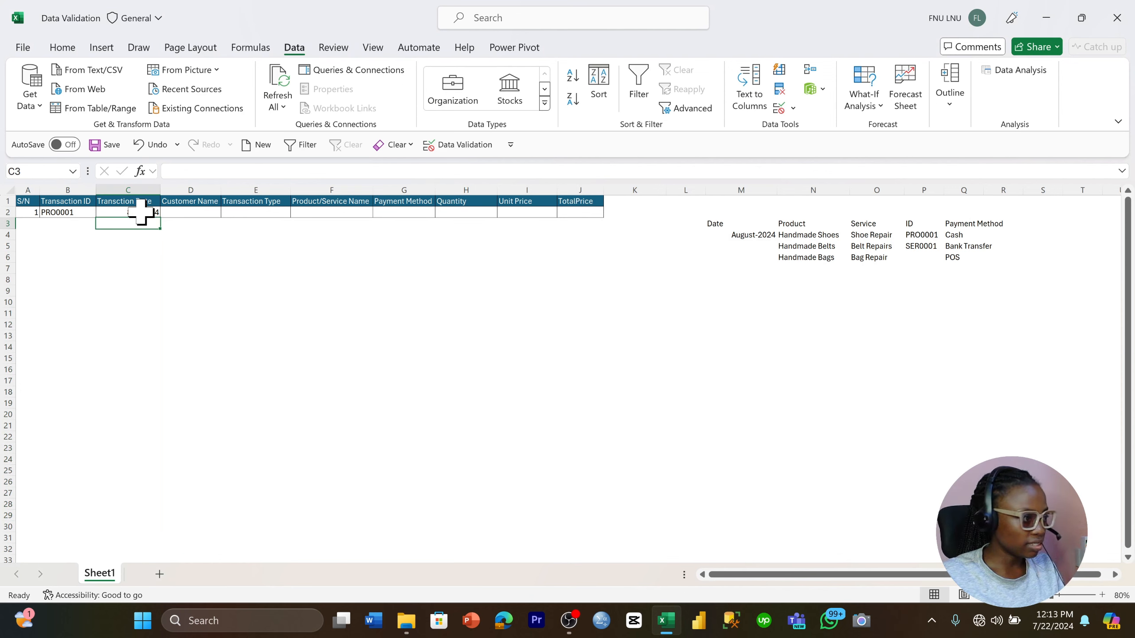
# Try to change the Transaction Date in C2 to 6/2/2024 and dismiss the entry
pyautogui.click(141, 213)
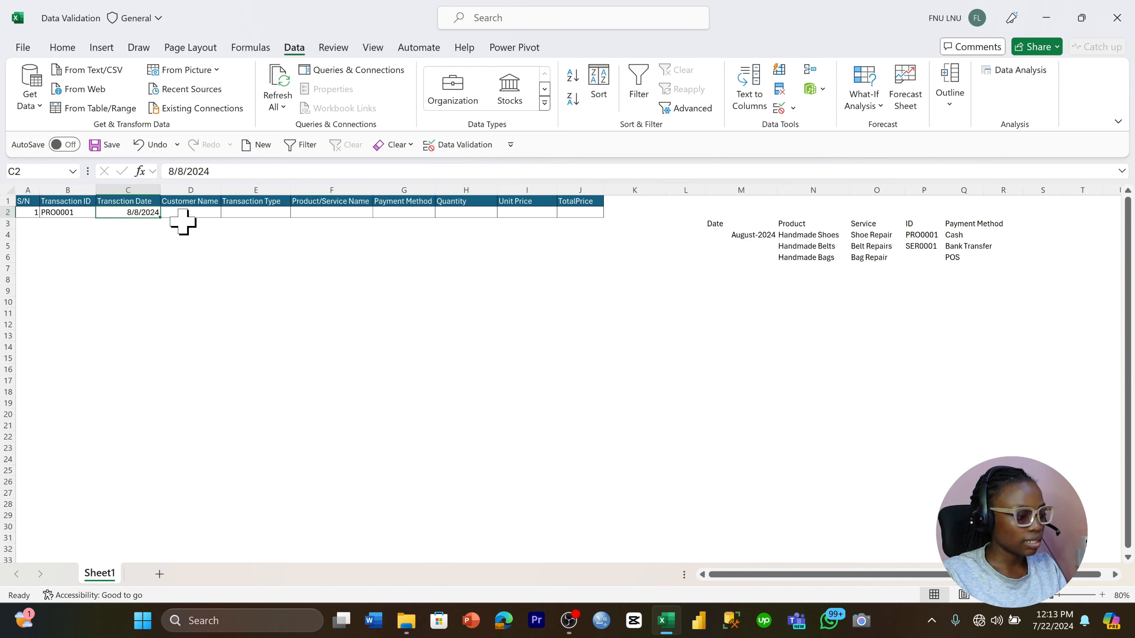
pyautogui.write('6/')
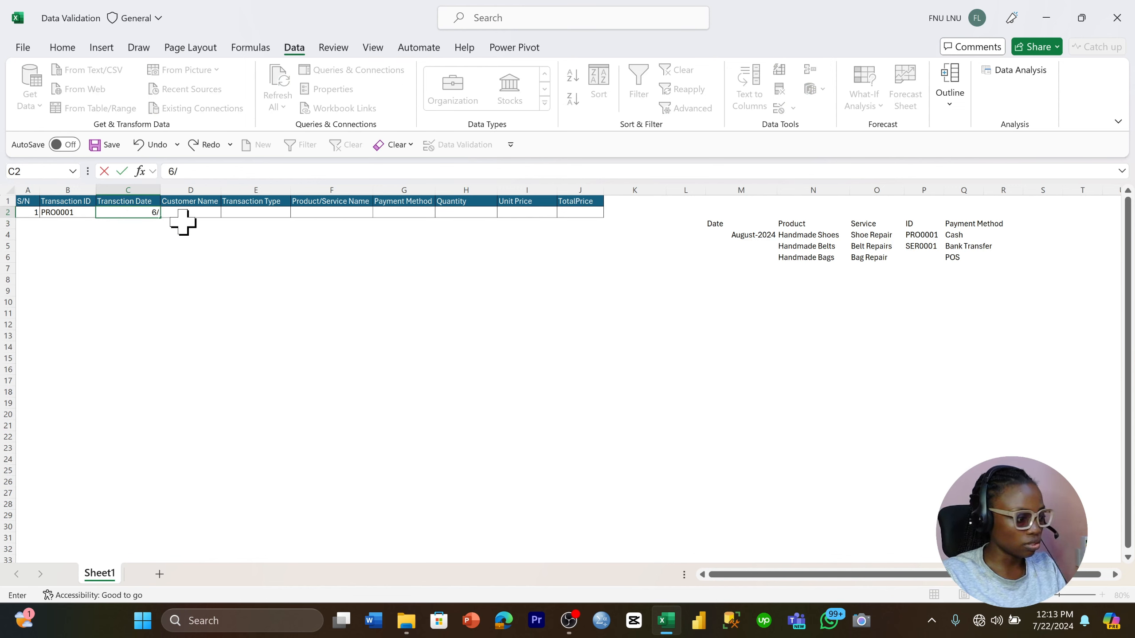
pyautogui.write('2/202')
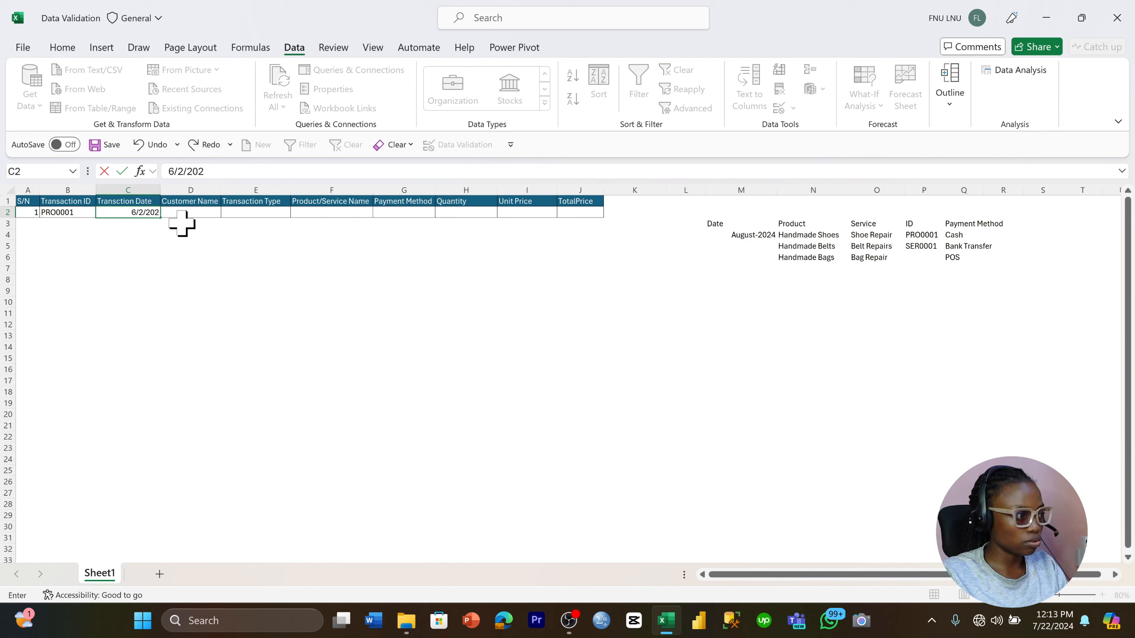
pyautogui.write('4')
pyautogui.press('Return')
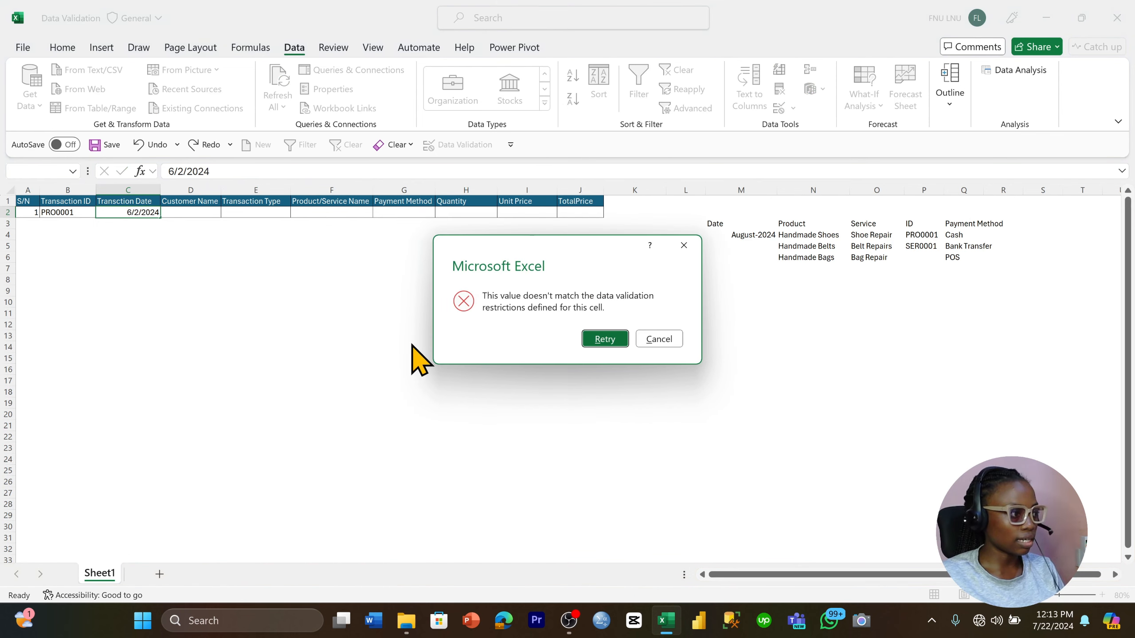
pyautogui.click(662, 342)
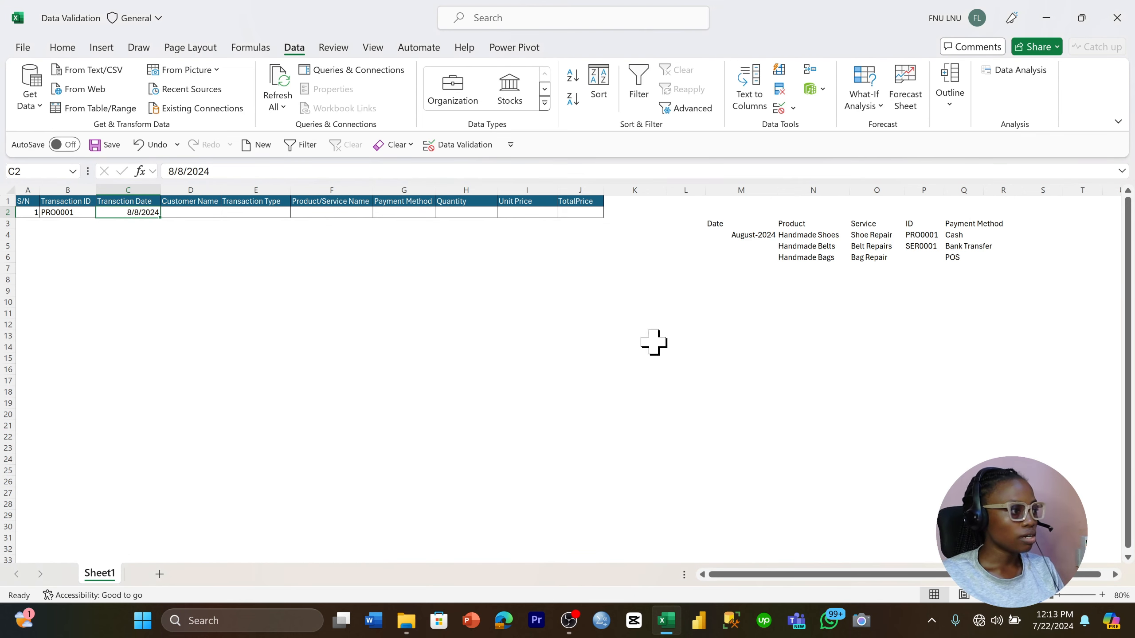
# Start a custom data validation rule for the Customer Name cells D2:D30
pyautogui.moveTo(202, 211); pyautogui.dragTo(162, 523)
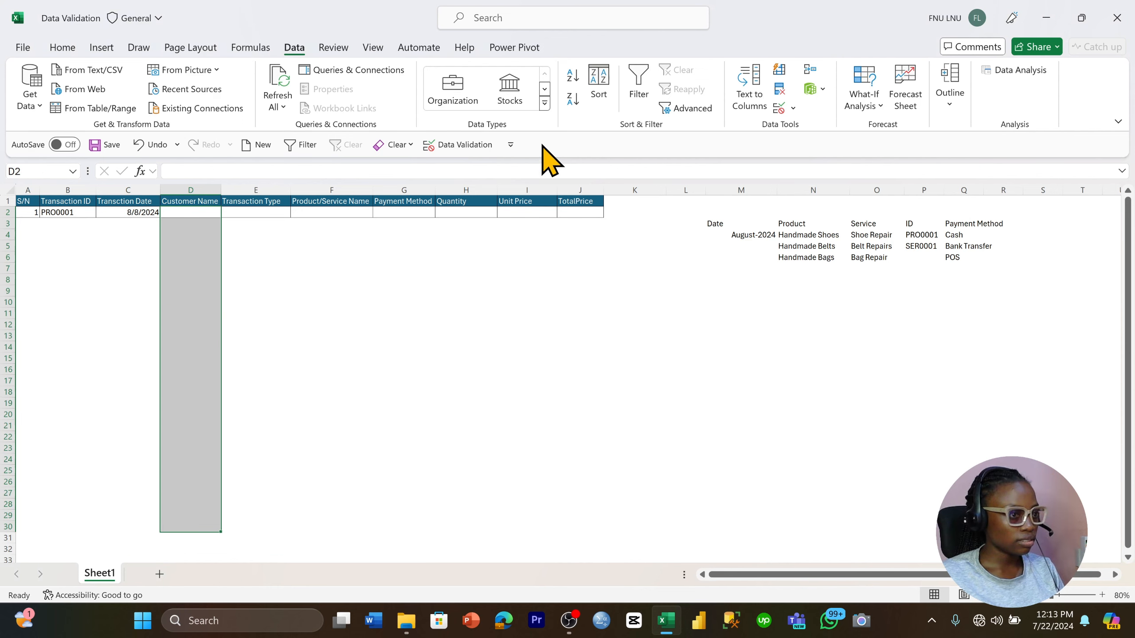
pyautogui.click(775, 109)
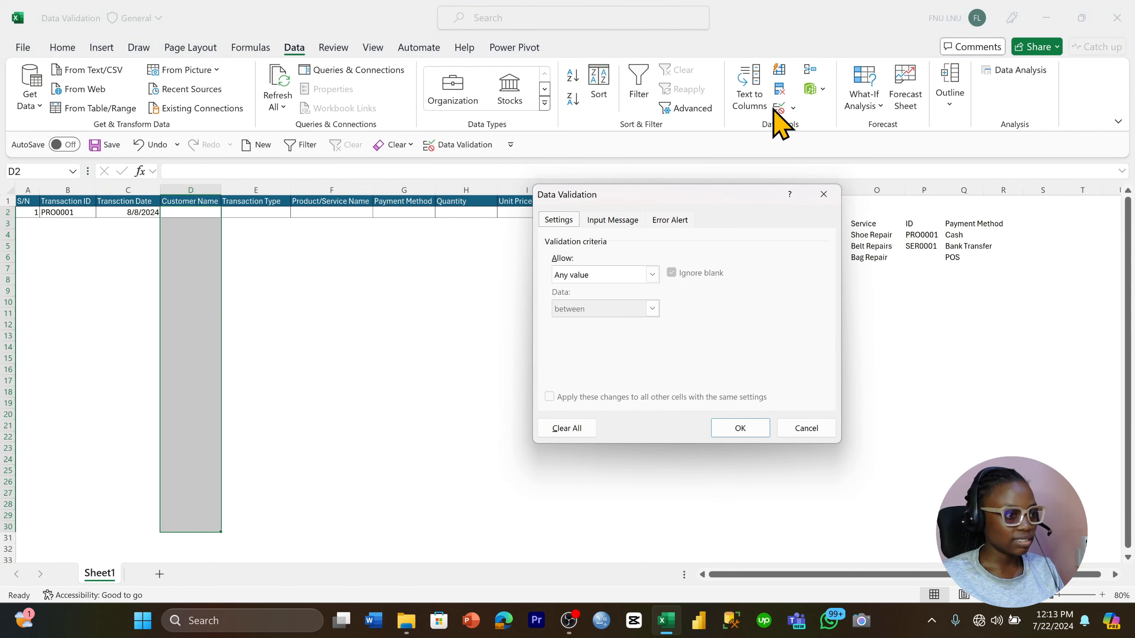
pyautogui.click(652, 274)
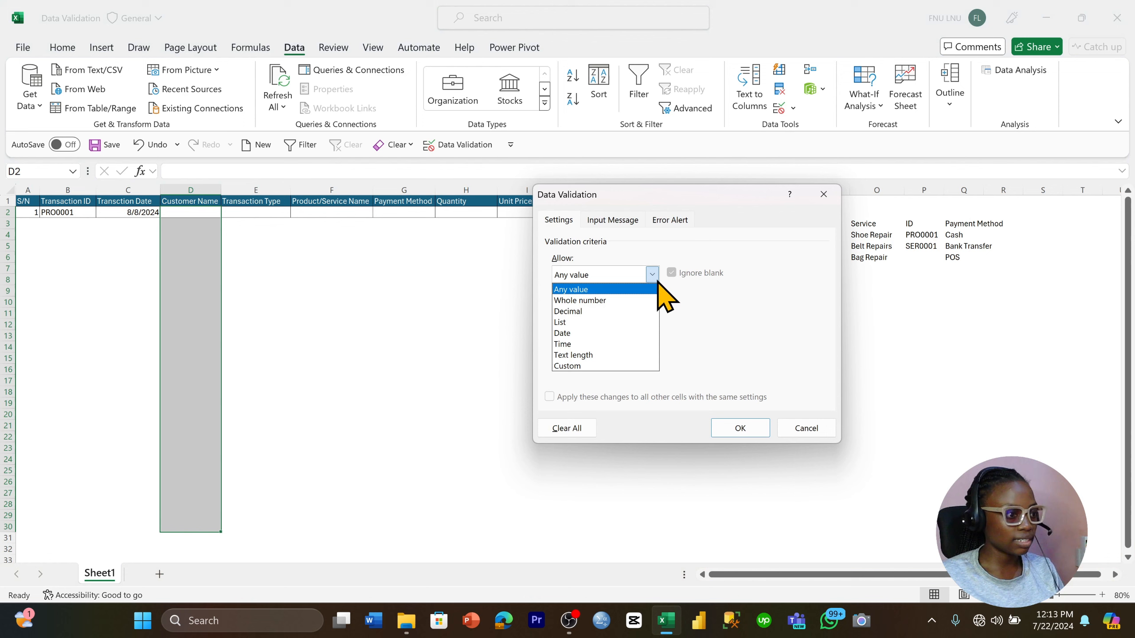
pyautogui.click(610, 366)
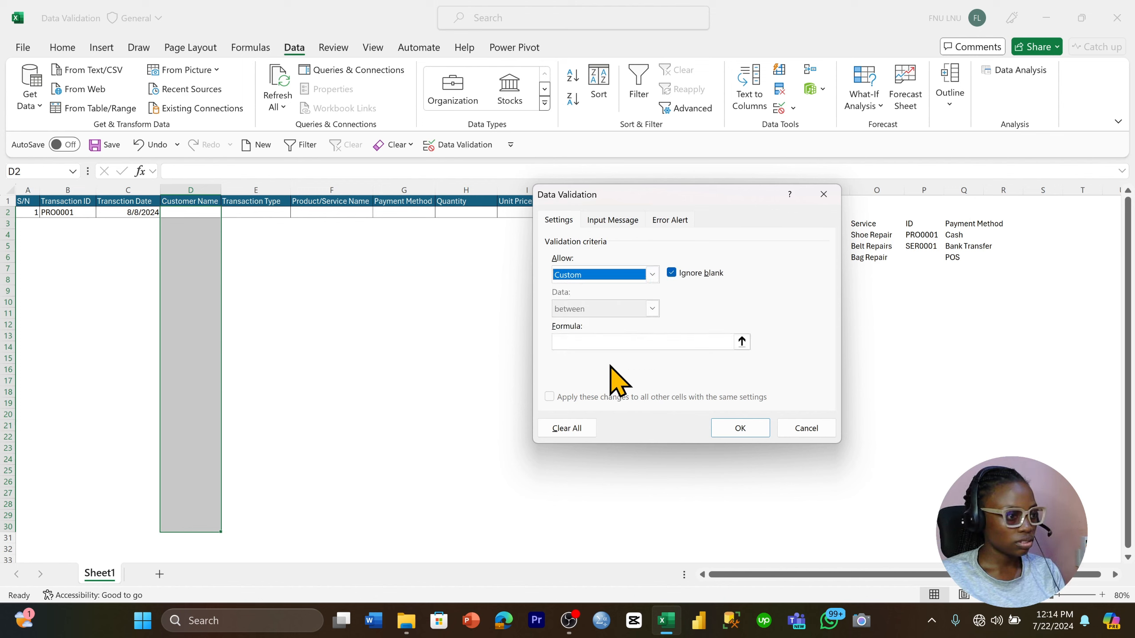
# Set the validation formula to =ISTEXT(D2) so only text is accepted, and apply the rule
pyautogui.click(612, 342)
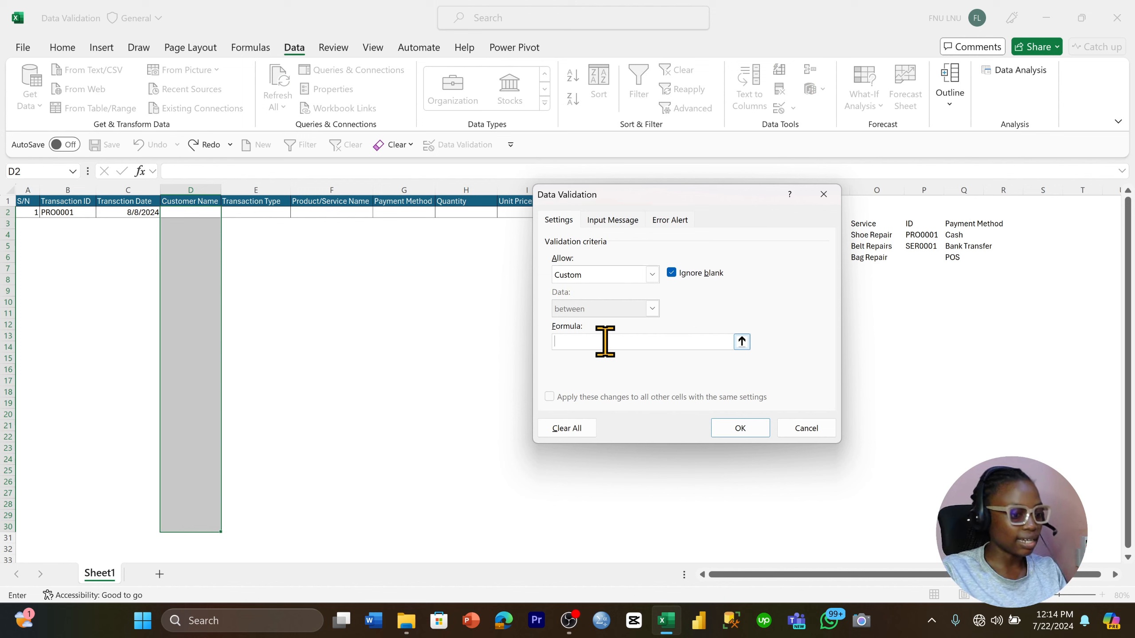
pyautogui.write('=')
pyautogui.press('capslock')
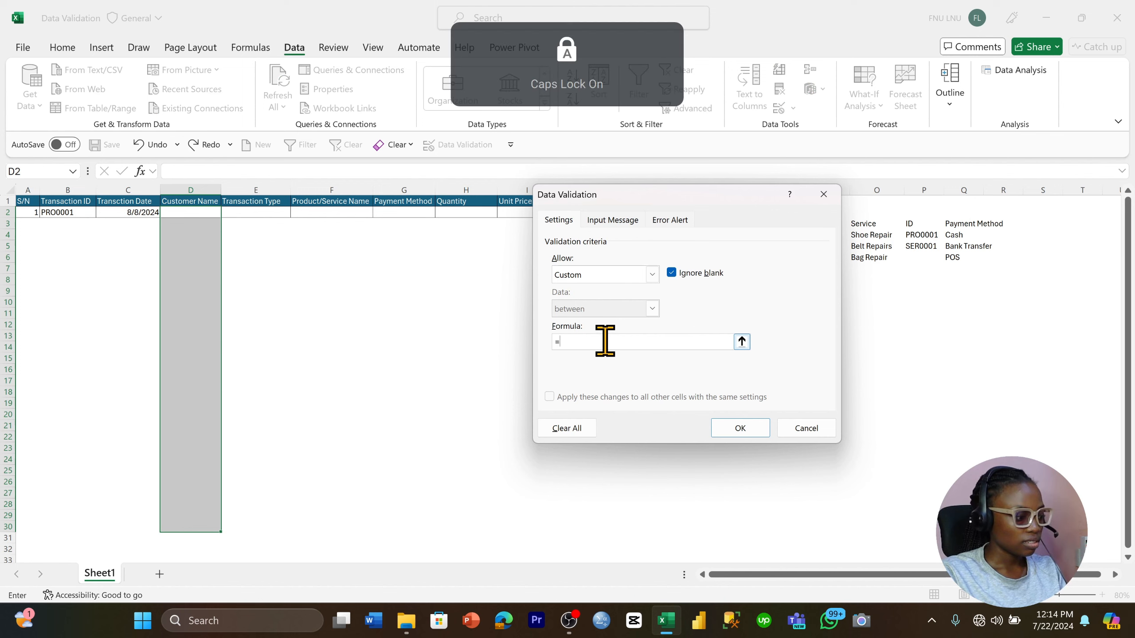
pyautogui.write('ISTEXT')
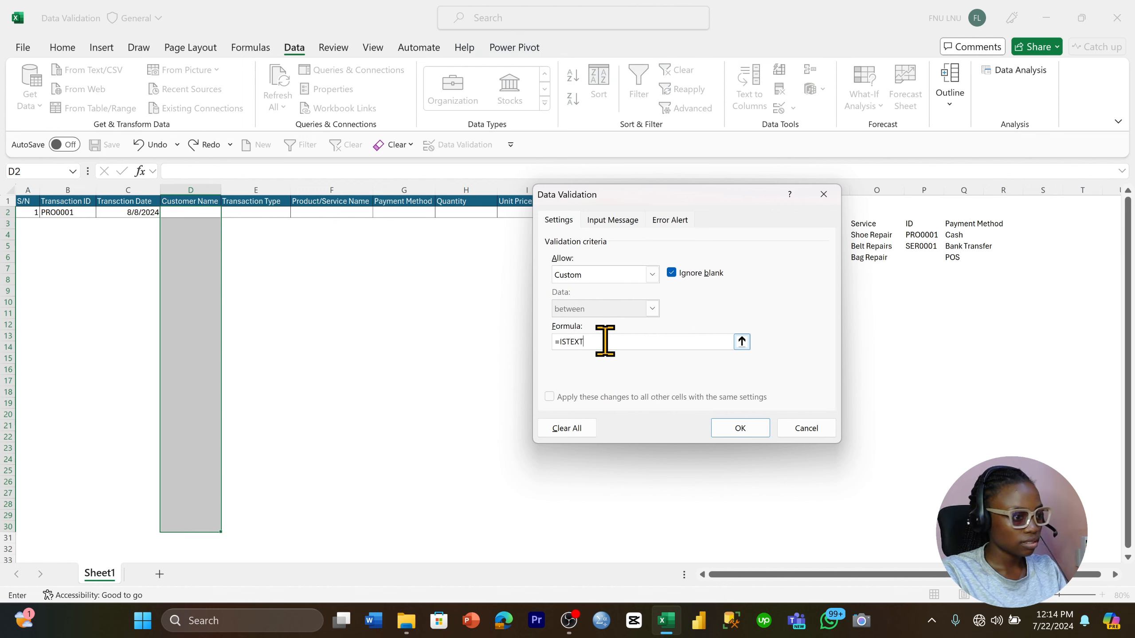
pyautogui.write('(')
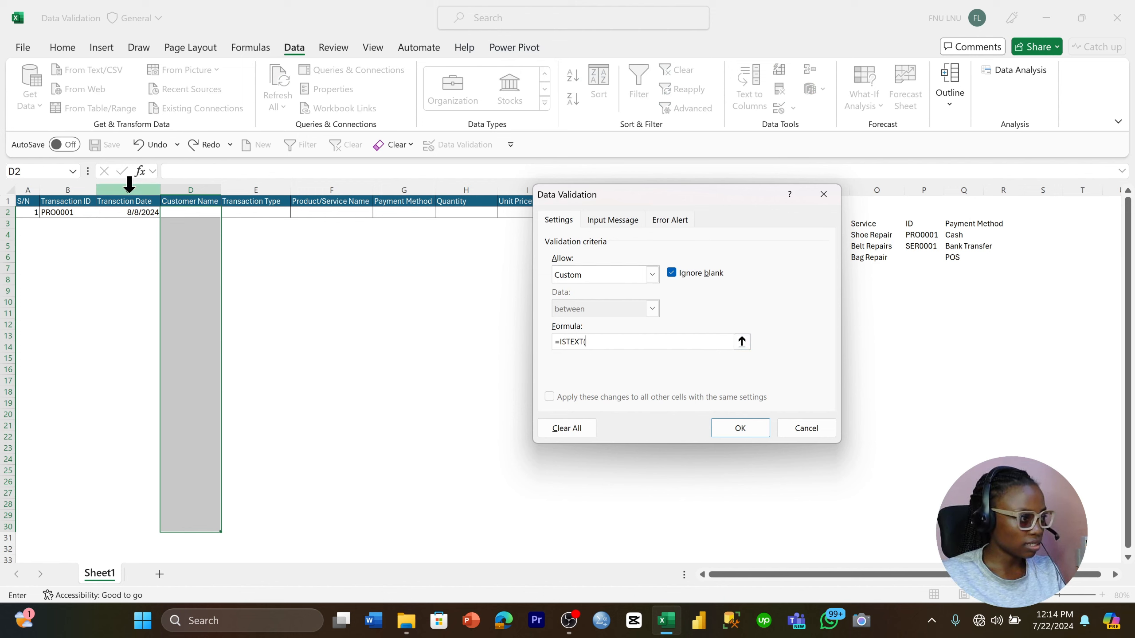
pyautogui.click(203, 214)
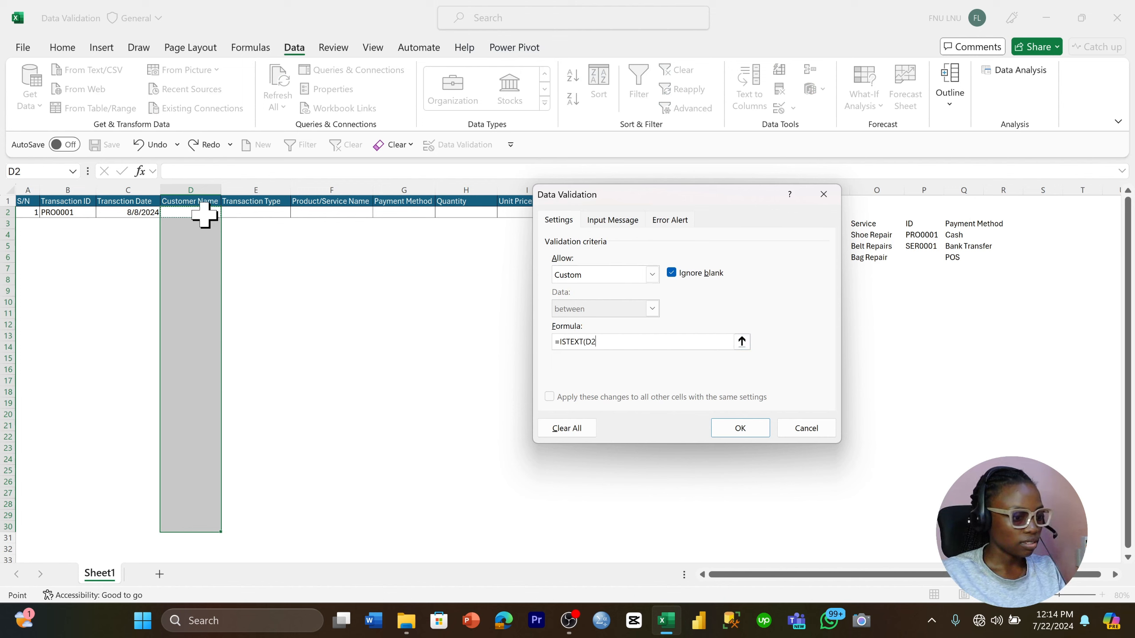
pyautogui.write(')')
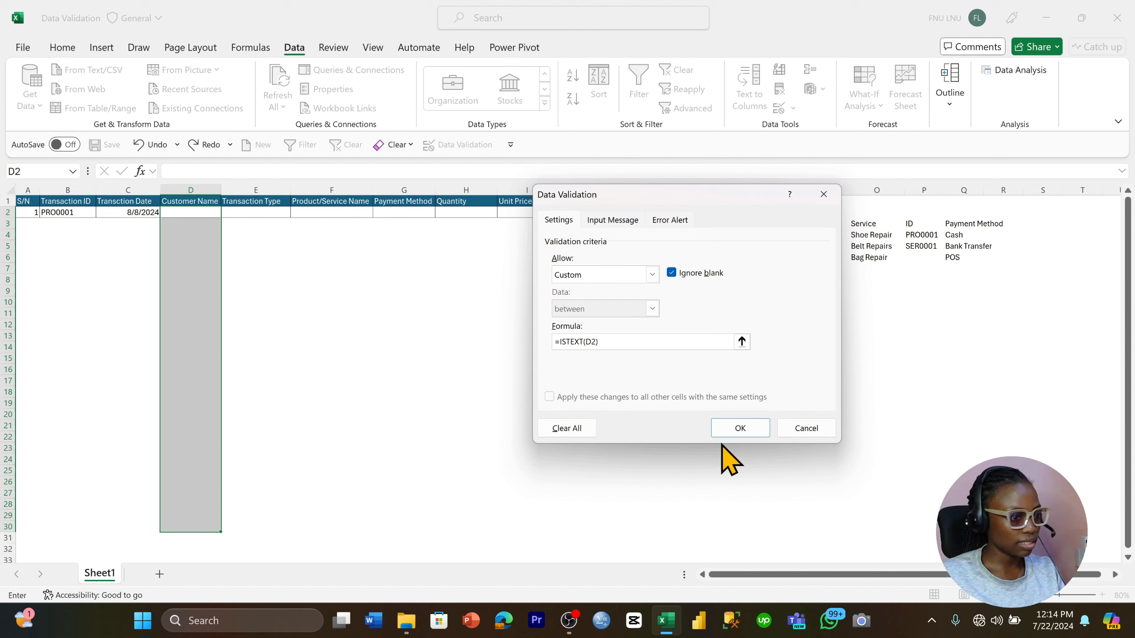
pyautogui.click(738, 428)
# Enter the customer's full name in uppercase in D2
pyautogui.click(329, 302)
pyautogui.click(218, 213)
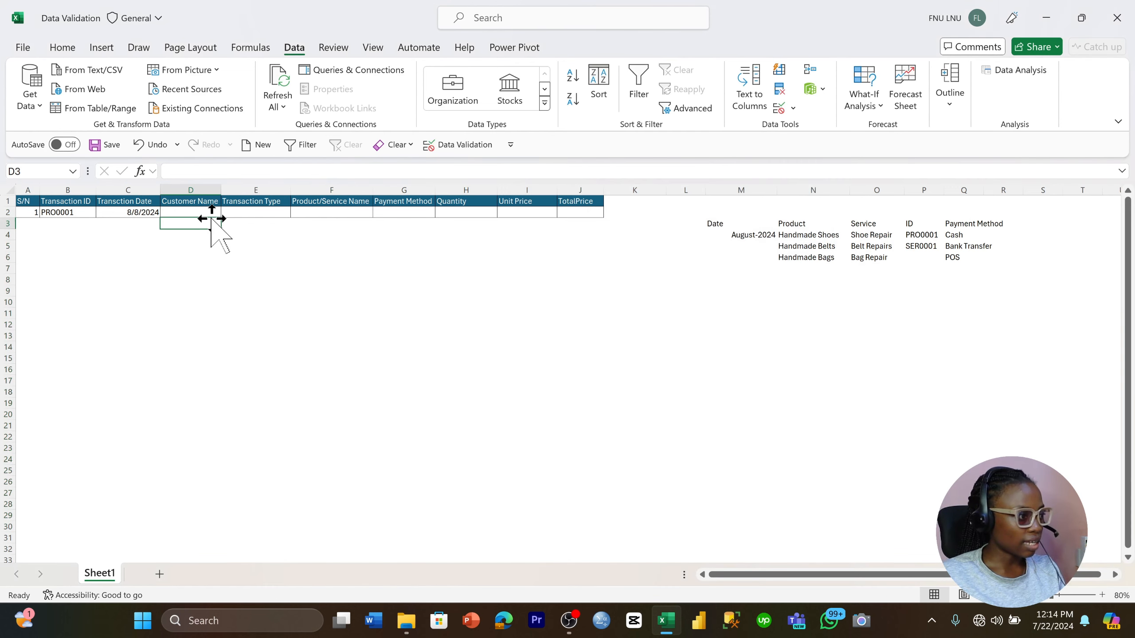
pyautogui.click(218, 202)
pyautogui.click(218, 213)
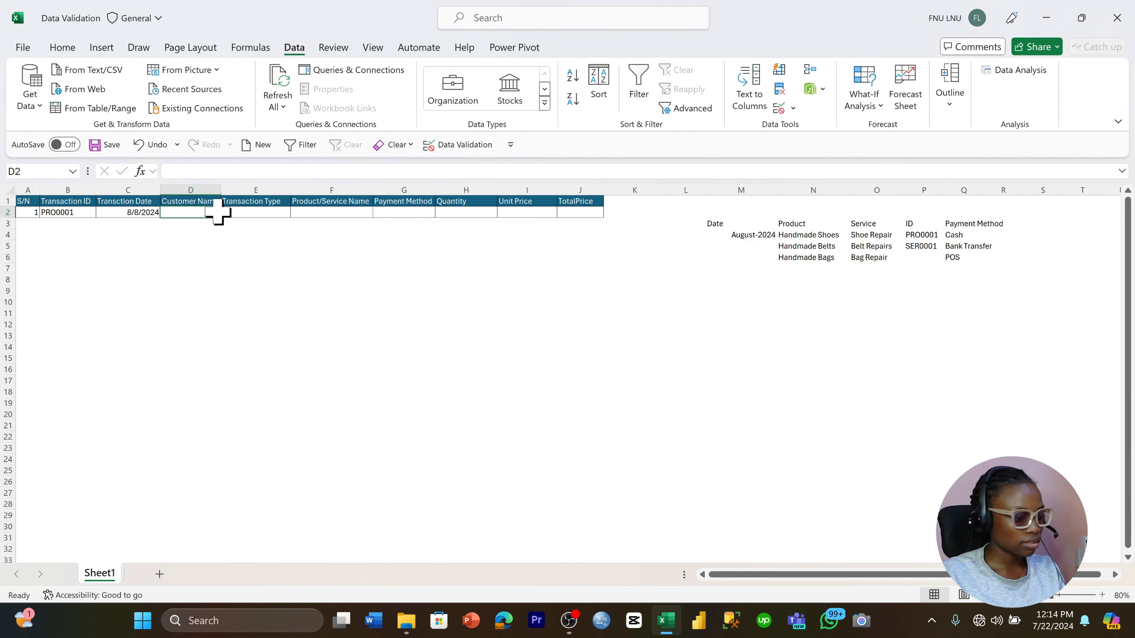
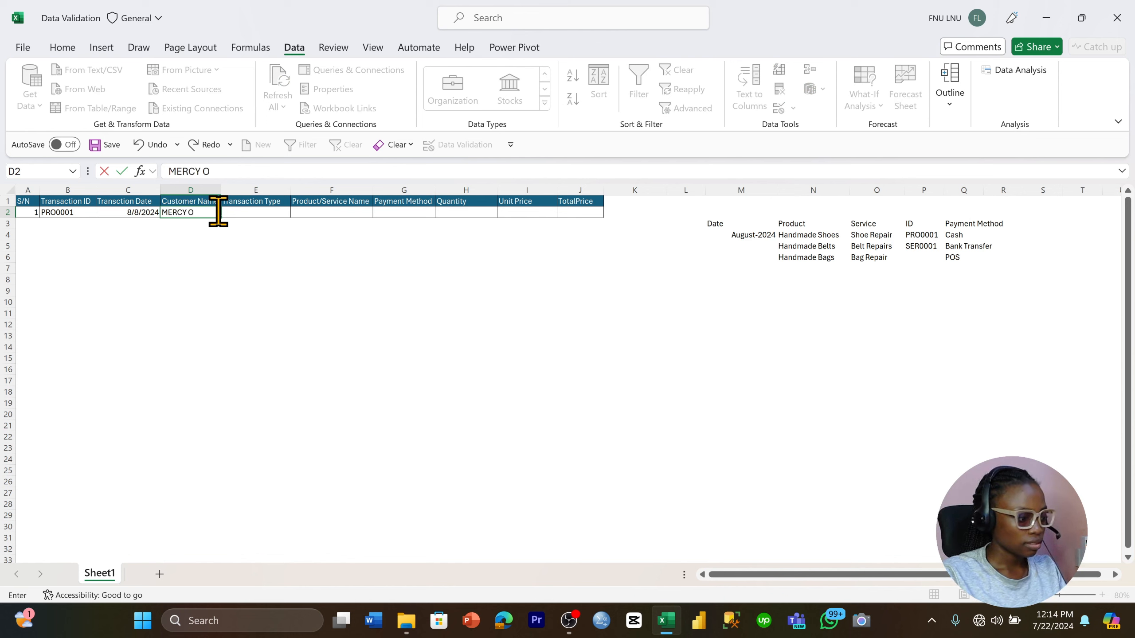
pyautogui.press('Return')
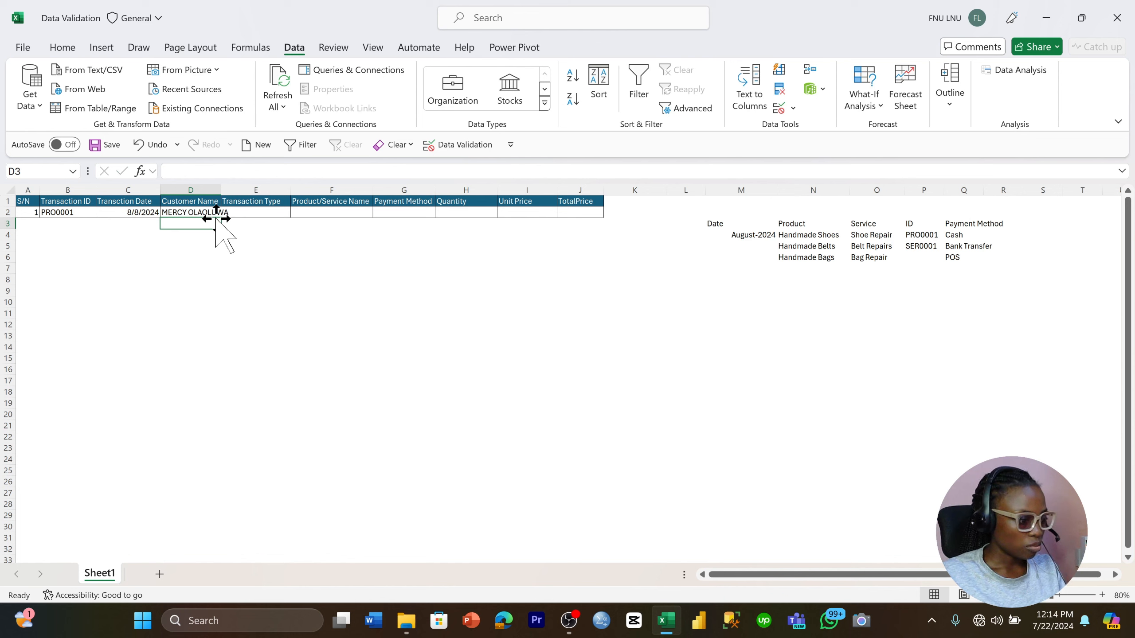
# Try to enter the number 453 as the Customer Name in D3
pyautogui.write('453')
pyautogui.press('Return')
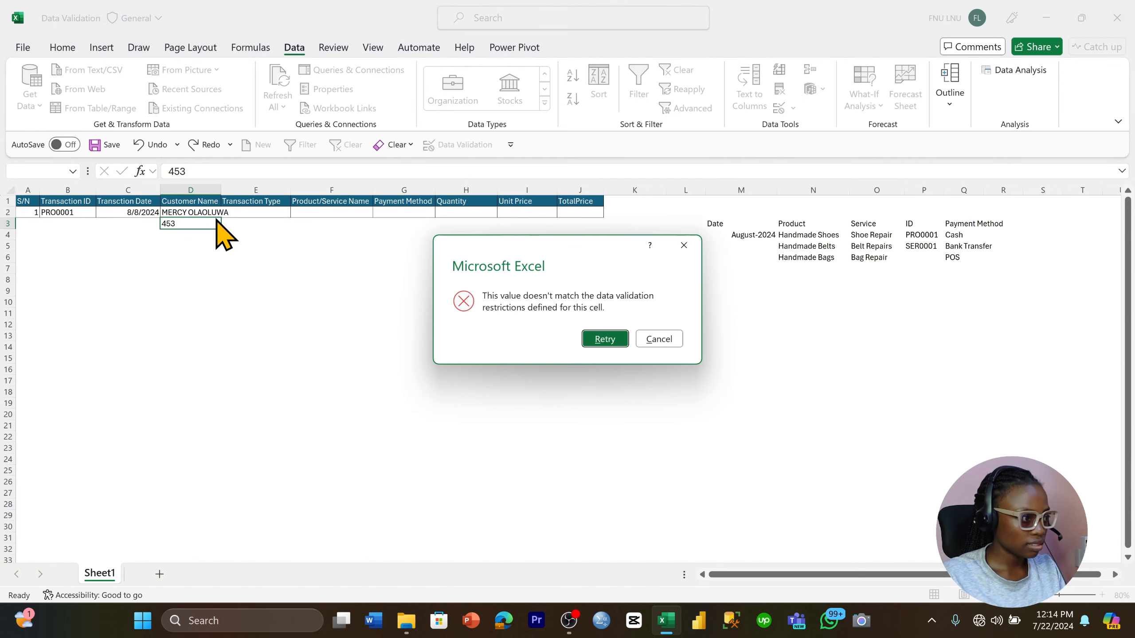